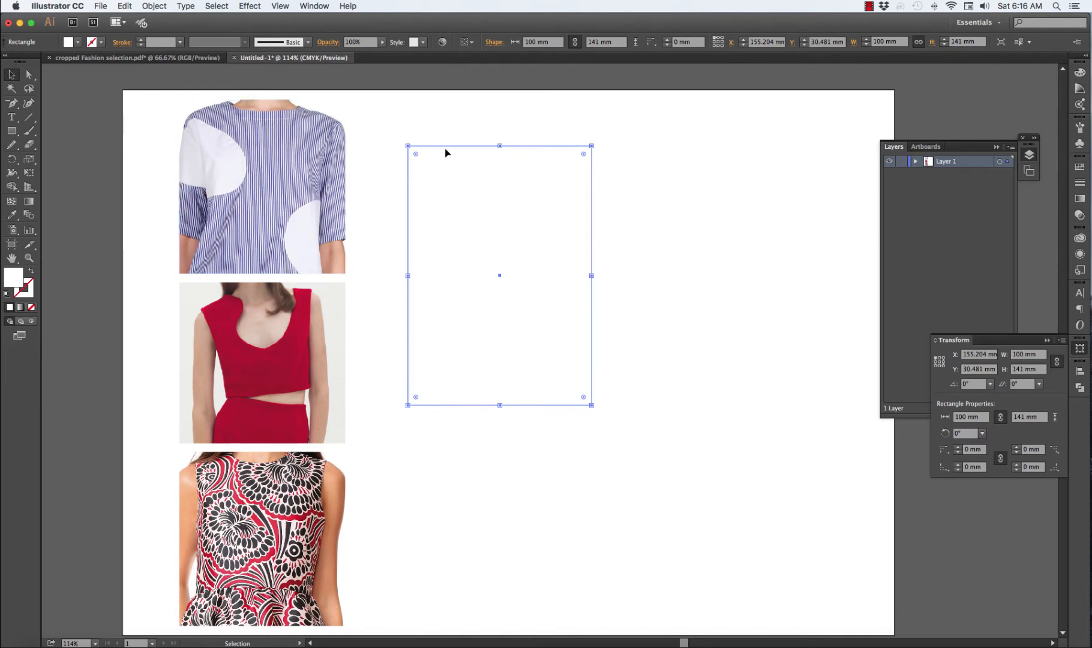
Move the 100 × 141 mm rectangle to the artboard's upper-right area and give it a black outline with no fill
left_click_drag(434, 146, 673, 123)
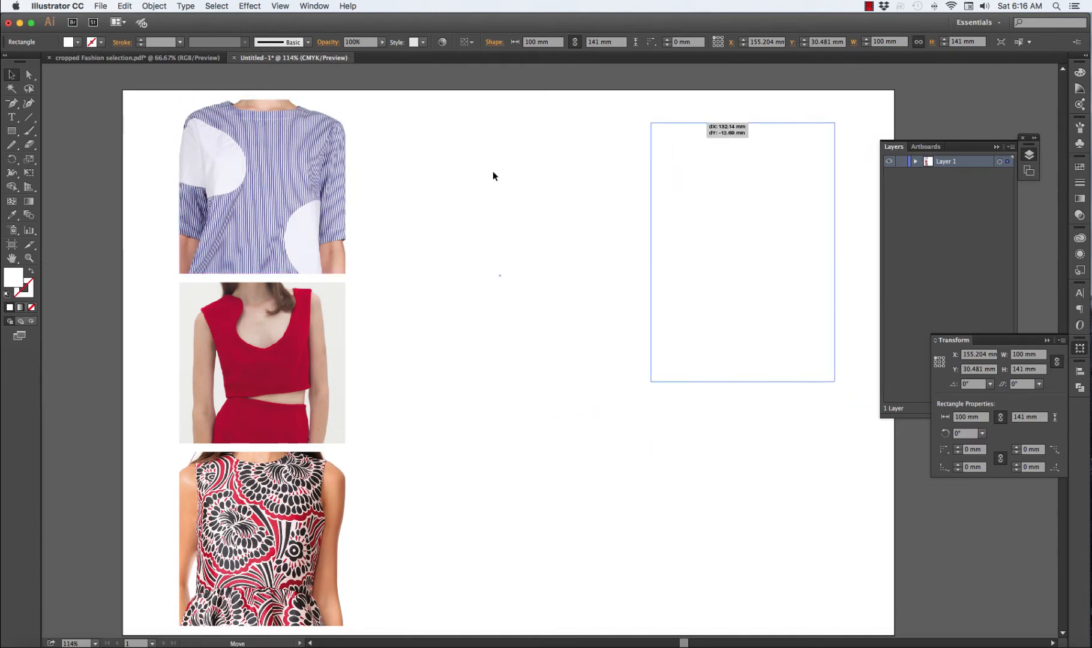
left_click(7, 296)
left_click(31, 307)
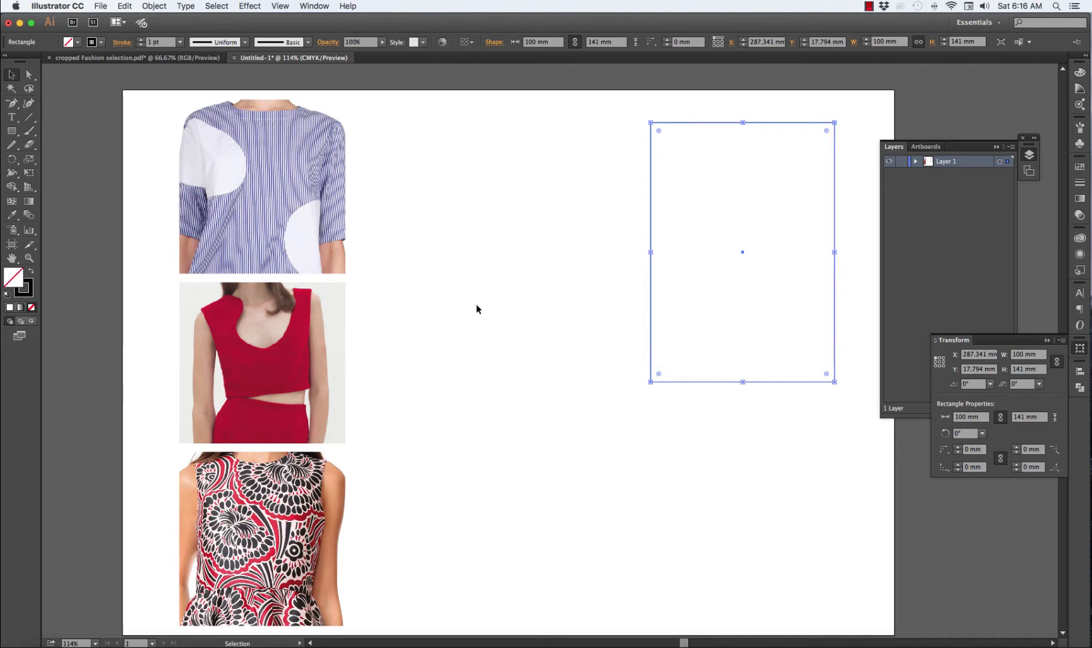
left_click(476, 311)
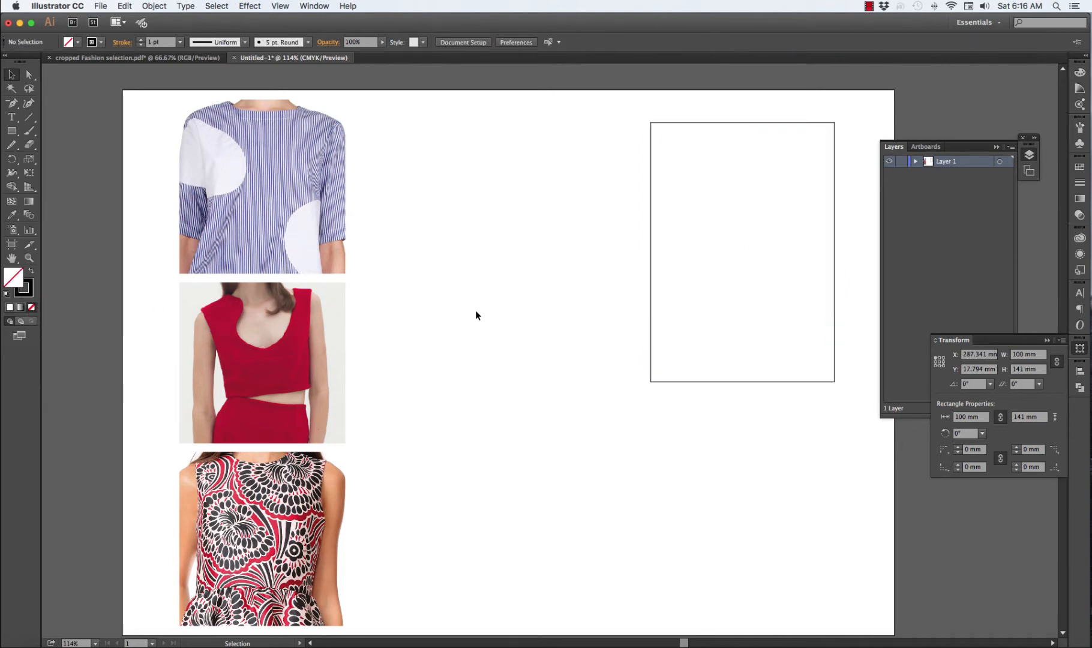
Create a rectangular grid 100 mm wide and 141 mm high with 0 horizontal and 20 vertical dividers beside the striped shirt photo
left_click(26, 118)
left_click_drag(27, 119, 82, 159)
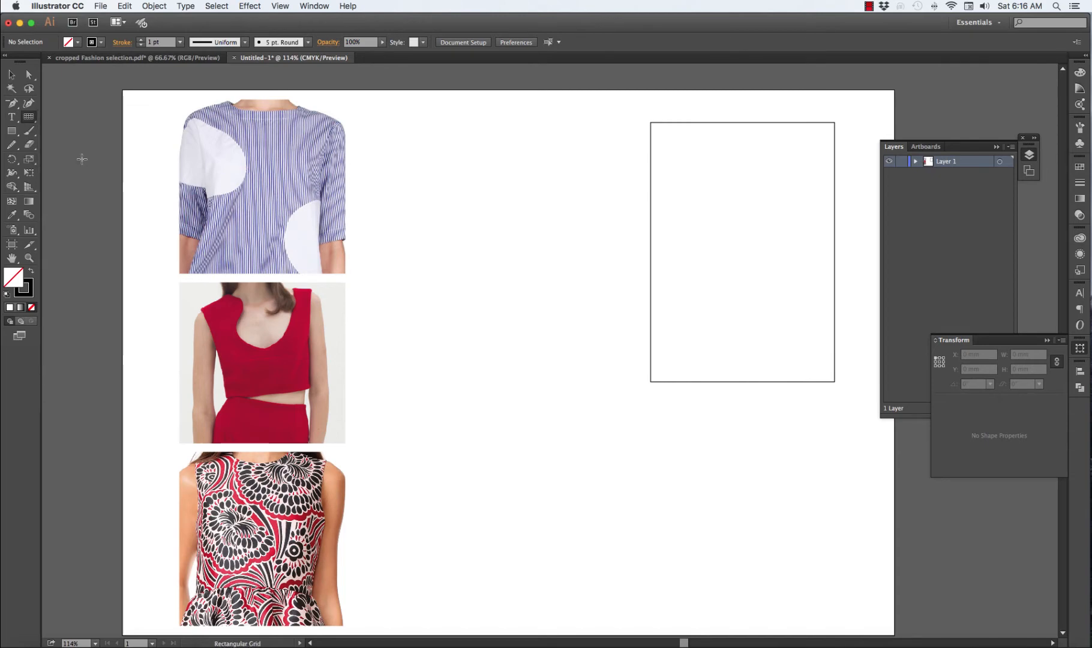
left_click(395, 154)
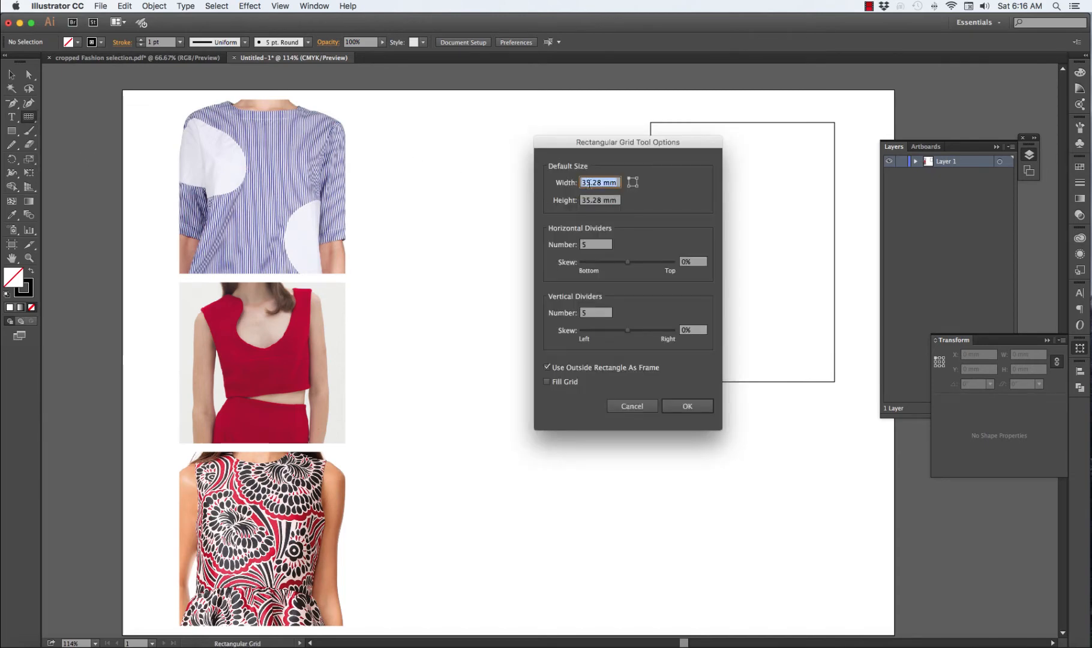
type("100")
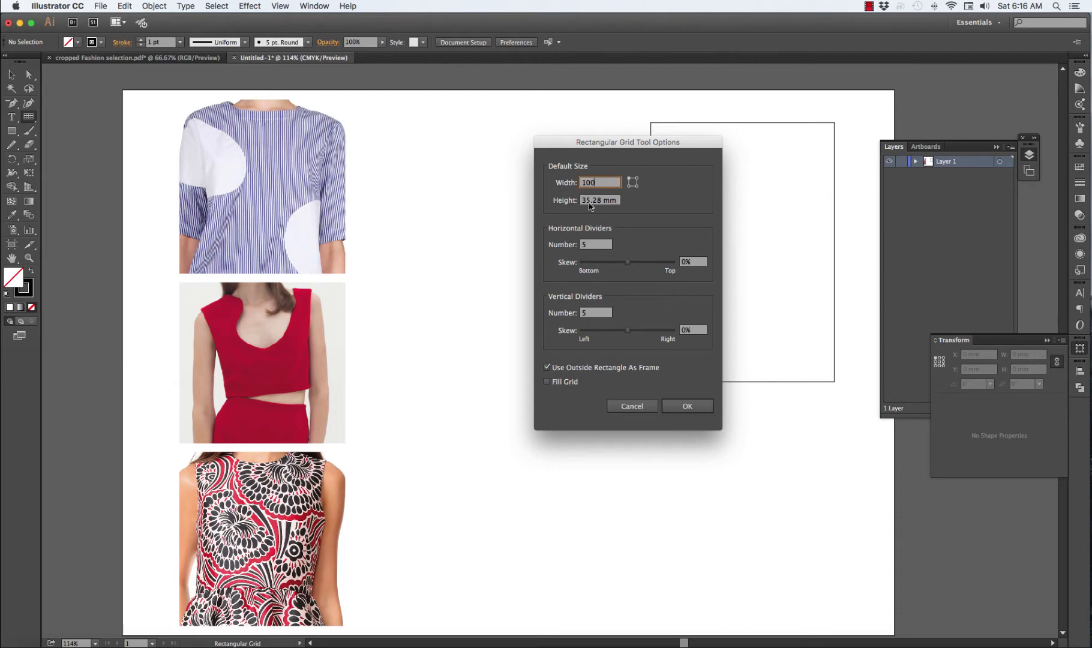
key("Tab")
type("1")
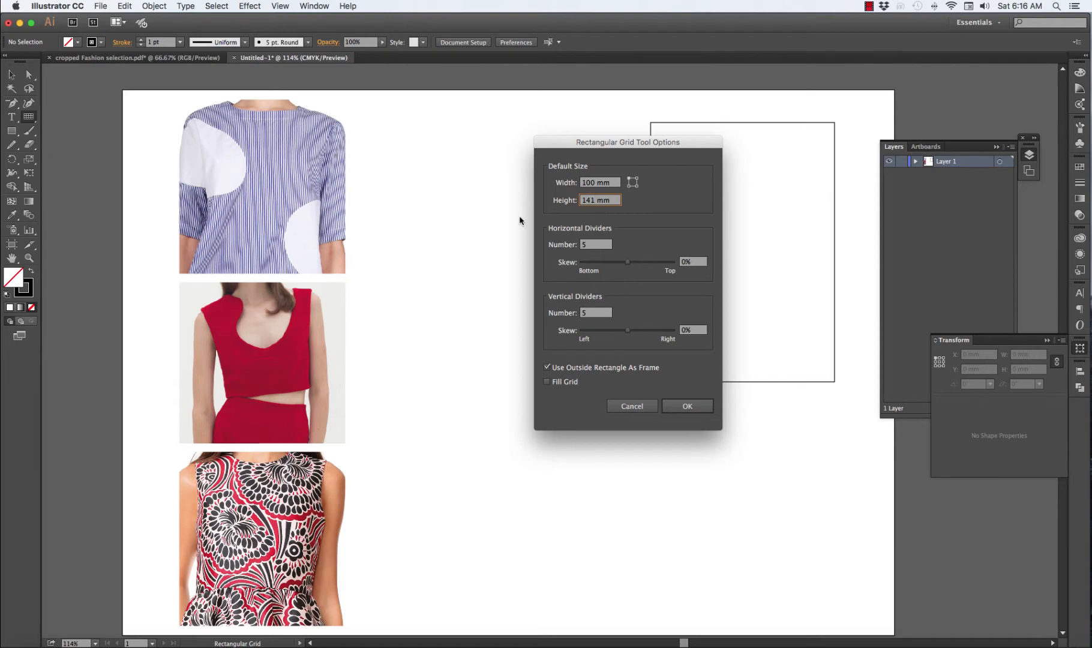
double_click(589, 245)
type("0")
double_click(589, 314)
type("20")
key("Return")
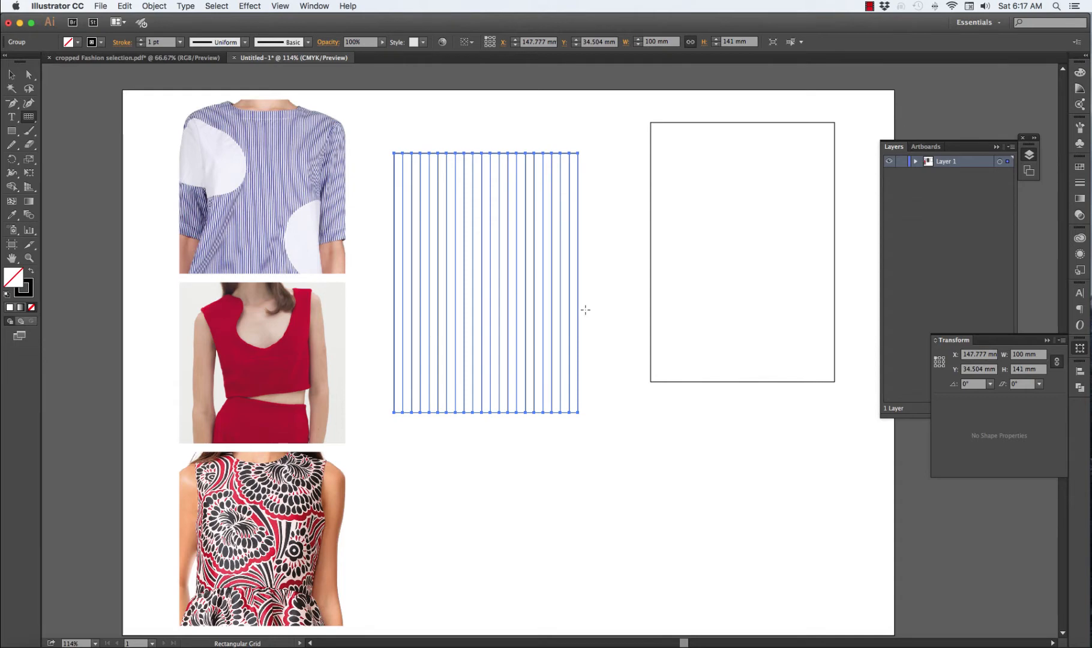
Ungroup the rectangular grid into separate paths
left_click(12, 75)
left_click(608, 161)
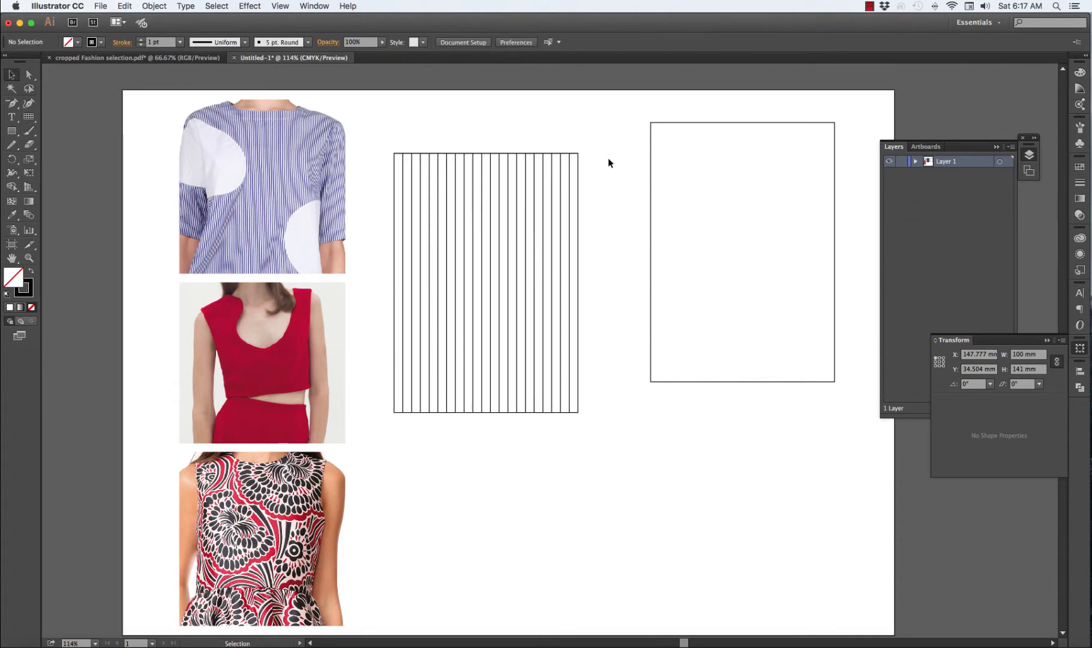
left_click(577, 153)
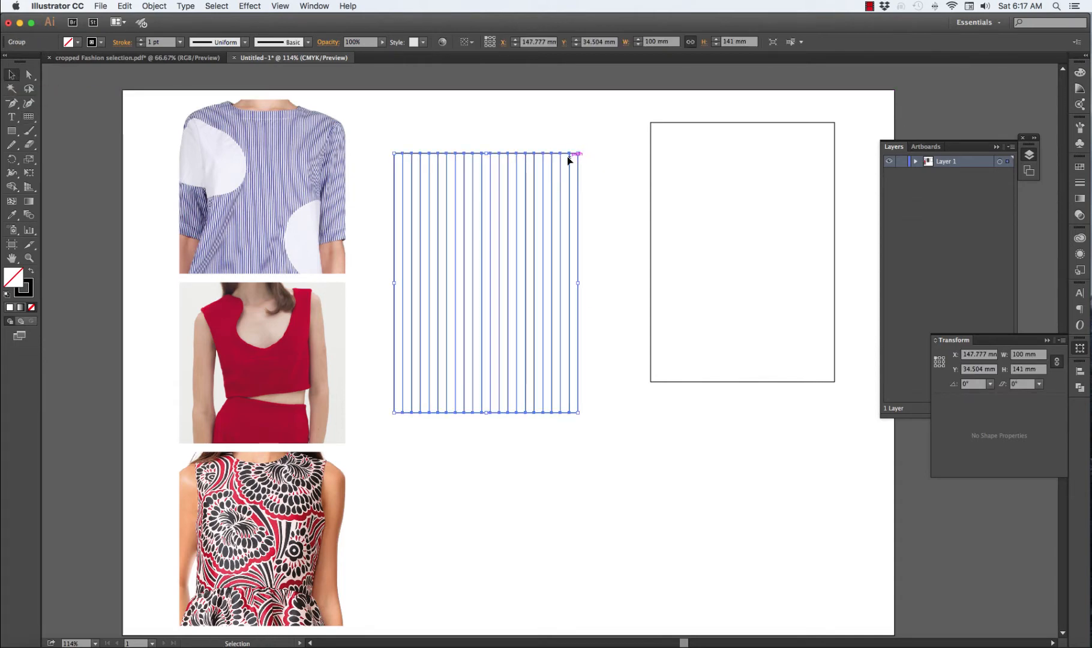
right_click(569, 154)
mouse_move(618, 242)
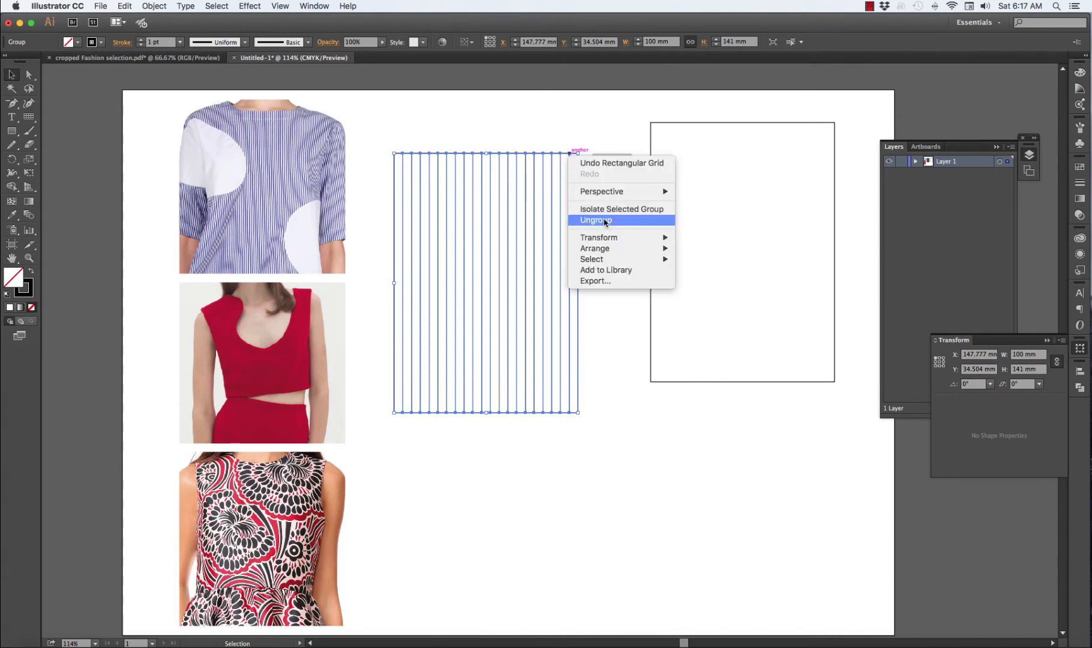
left_click(604, 221)
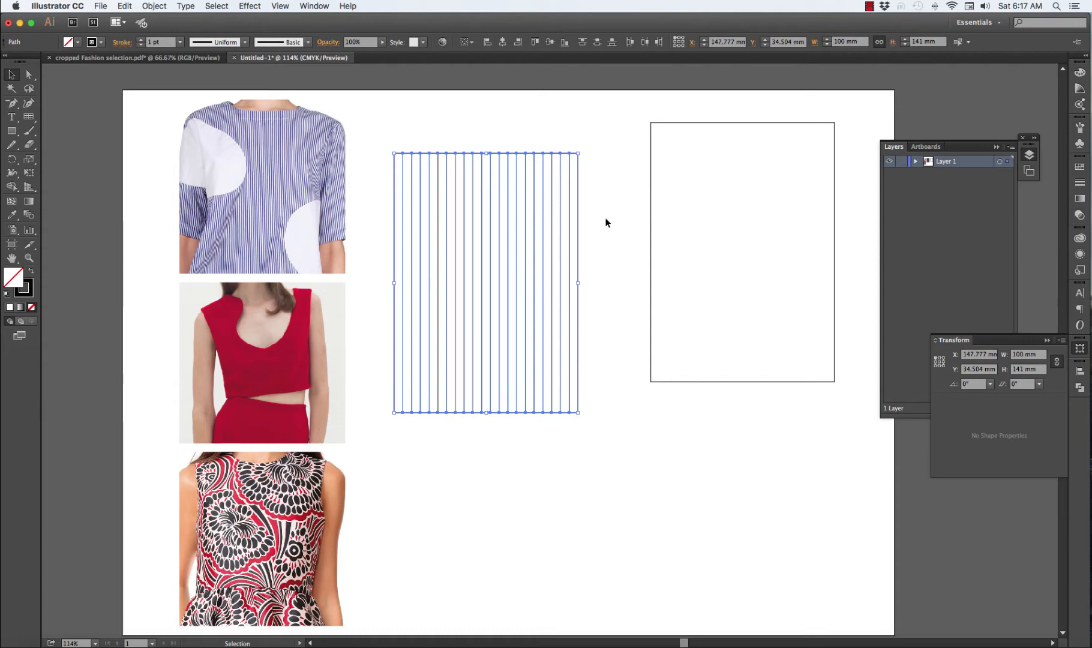
Delete the outer frame rectangle of the ungrouped grid, keeping only the vertical lines
left_click(606, 223)
left_click(558, 151)
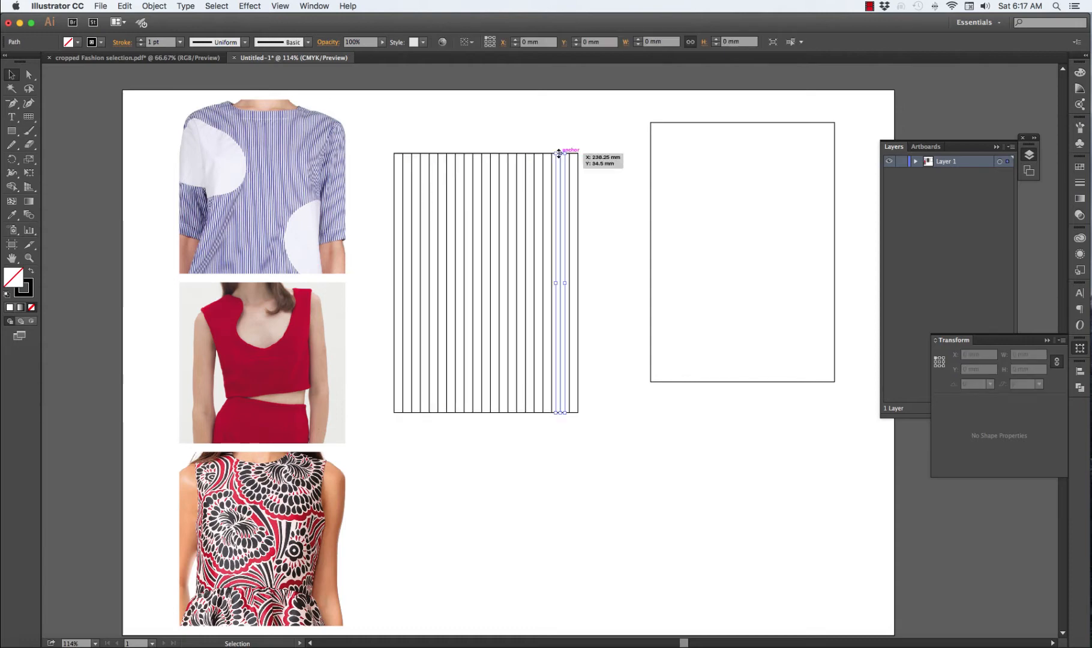
left_click(606, 146)
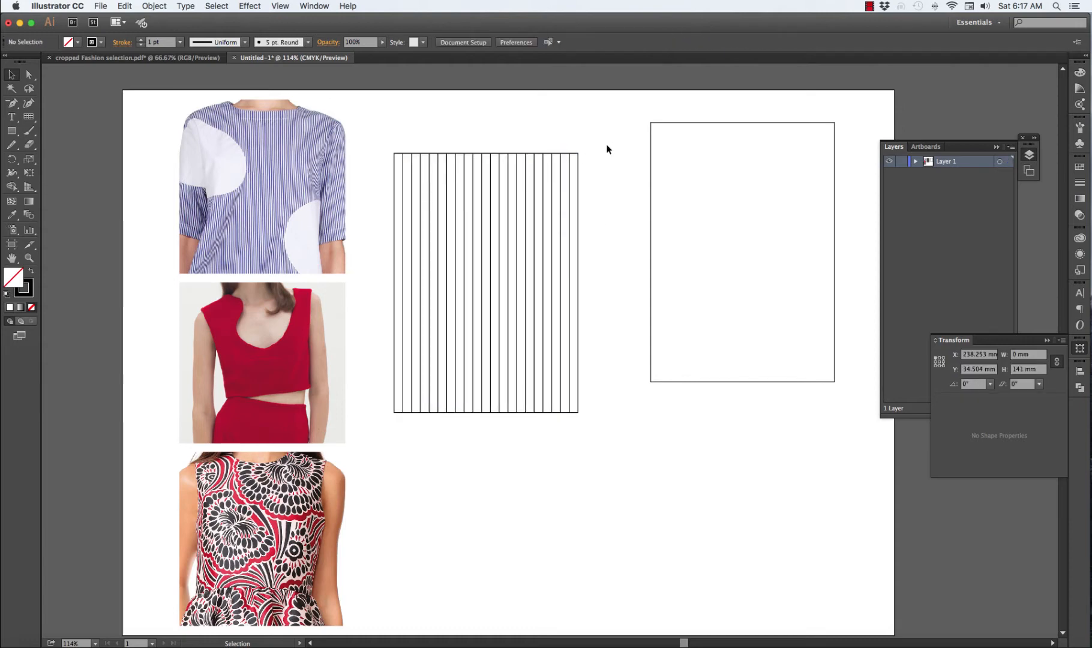
left_click(576, 155)
key("Delete")
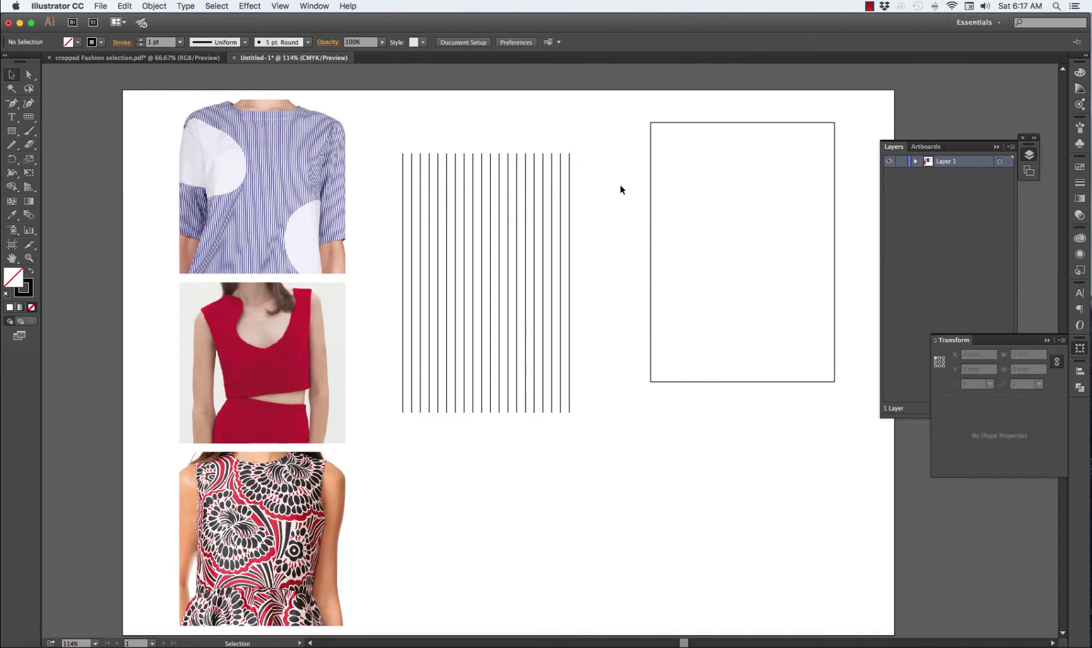
Sample the blue-violet stripe colour from the striped shirt photo onto all the vertical lines with the Eyedropper
left_click_drag(390, 143, 600, 438)
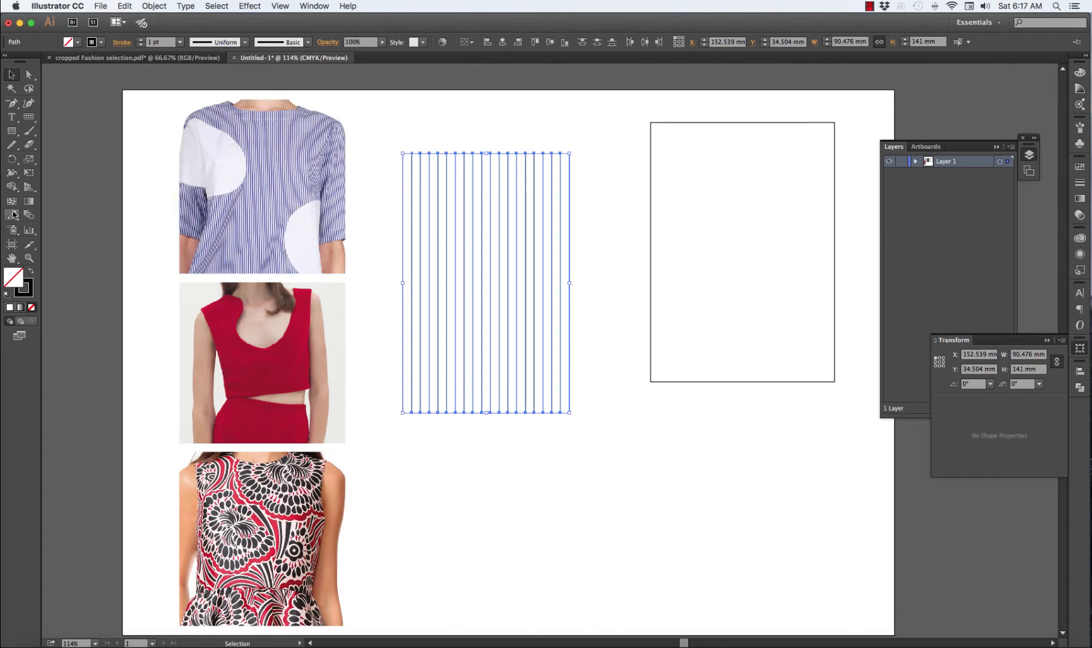
left_click(13, 215)
left_click(259, 168)
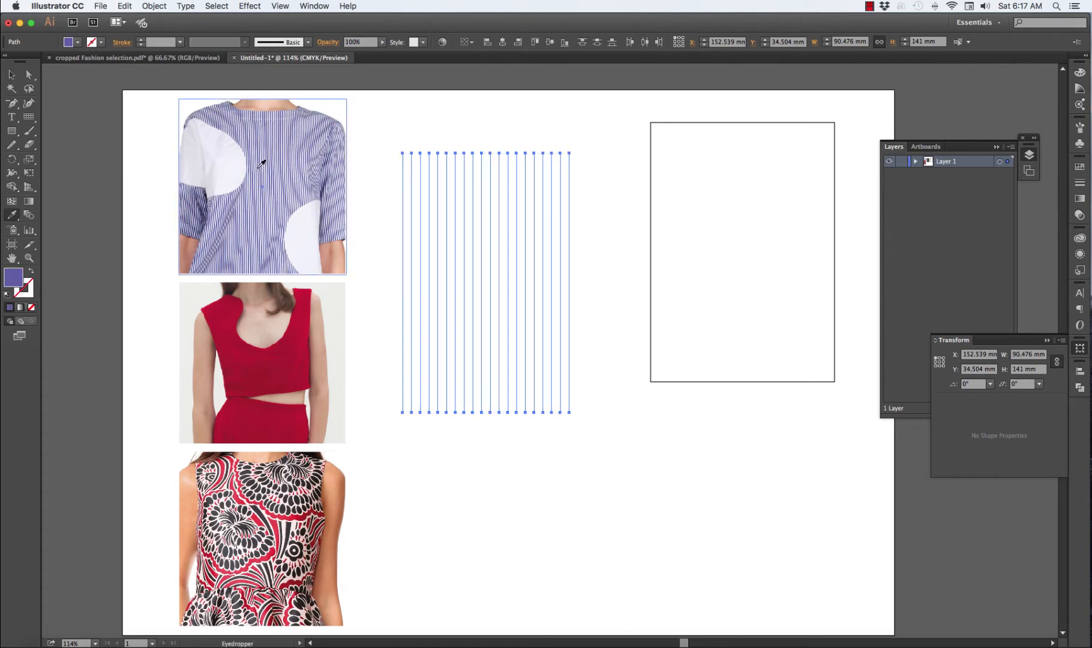
left_click(260, 169)
left_click(263, 168)
left_click(14, 74)
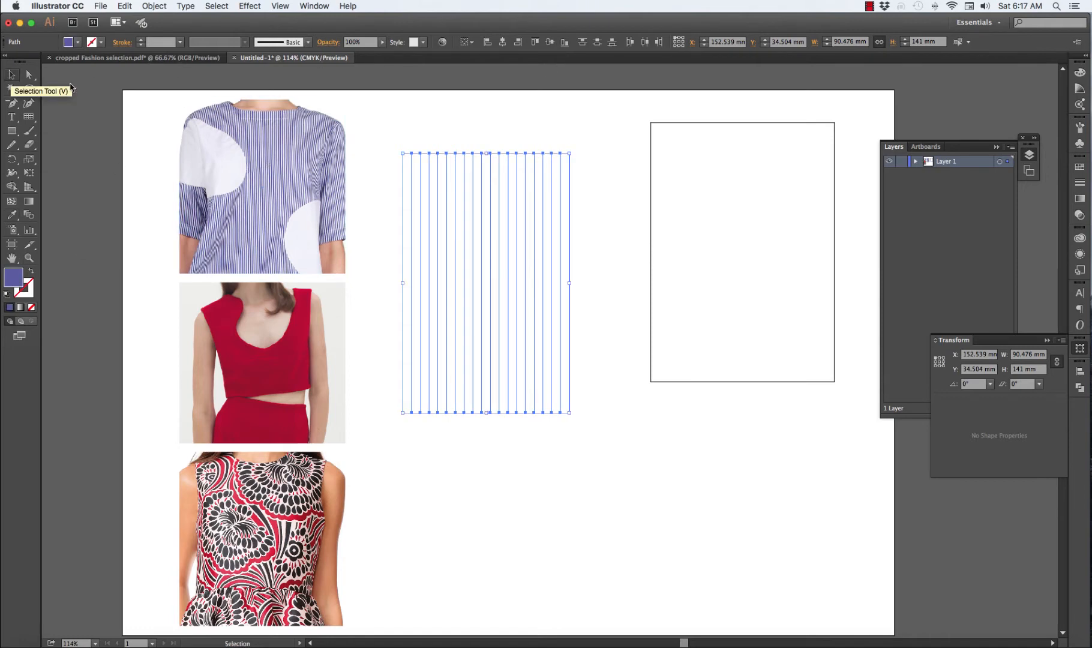
Give the vertical lines a 4 pt stroke in the sampled blue-violet colour and remove their fill
left_click(180, 42)
left_click(200, 135)
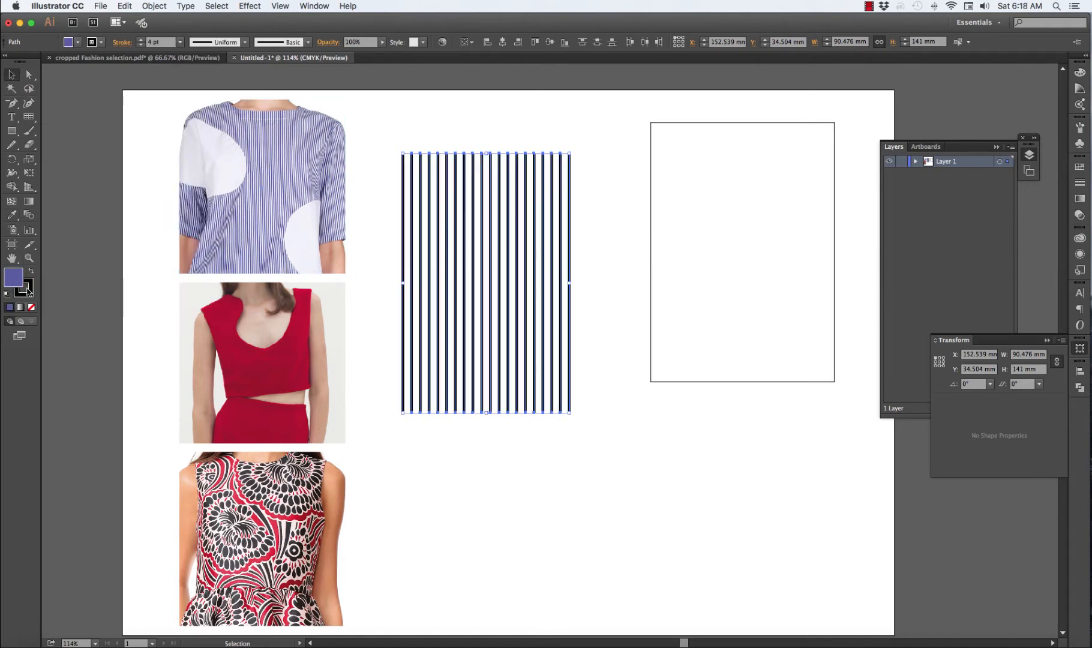
left_click(30, 272)
left_click(31, 307)
left_click(30, 293)
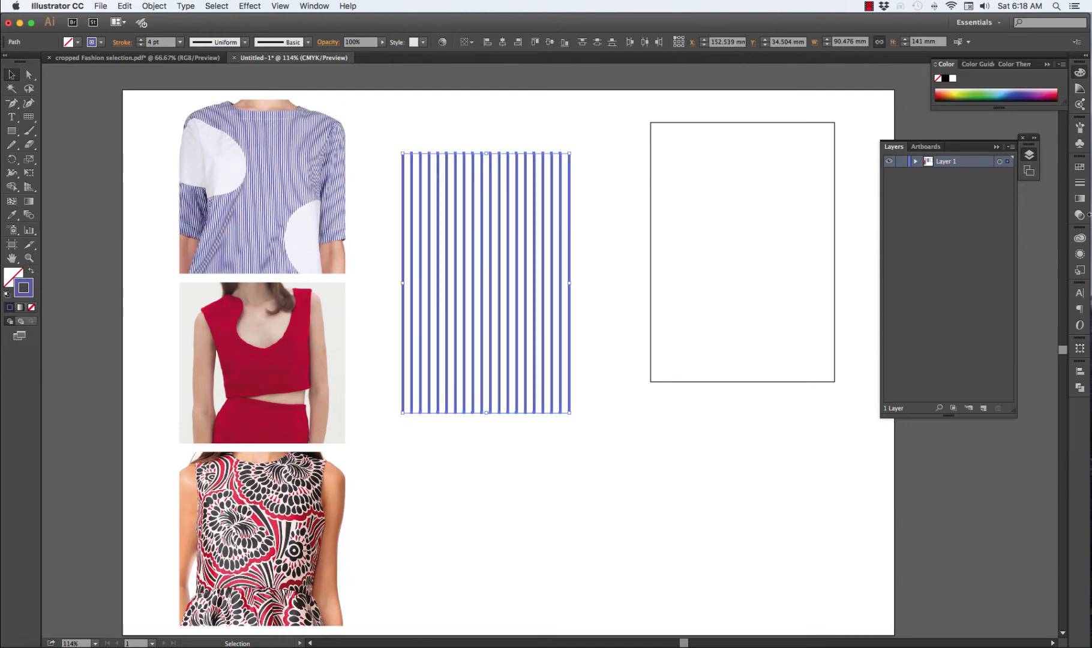
Recolour the stripes with a lighter purple tint from the Color Guide and set their stroke weight to 7 pt
left_click(1081, 142)
left_click(1081, 88)
left_click(1024, 105)
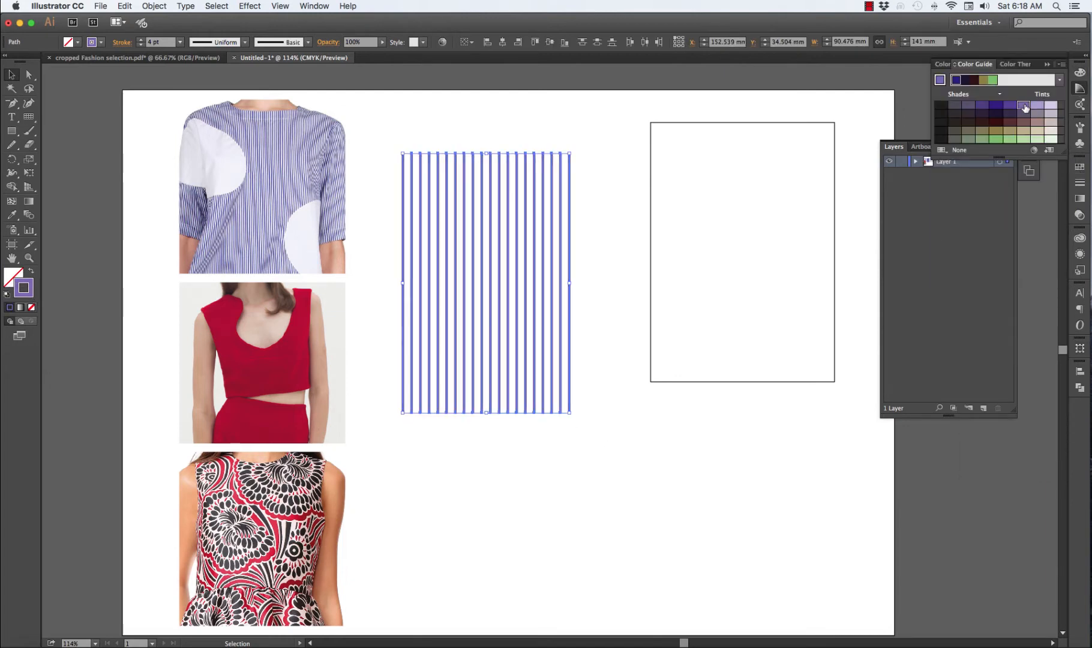
left_click(139, 39)
left_click(139, 39)
left_click(140, 39)
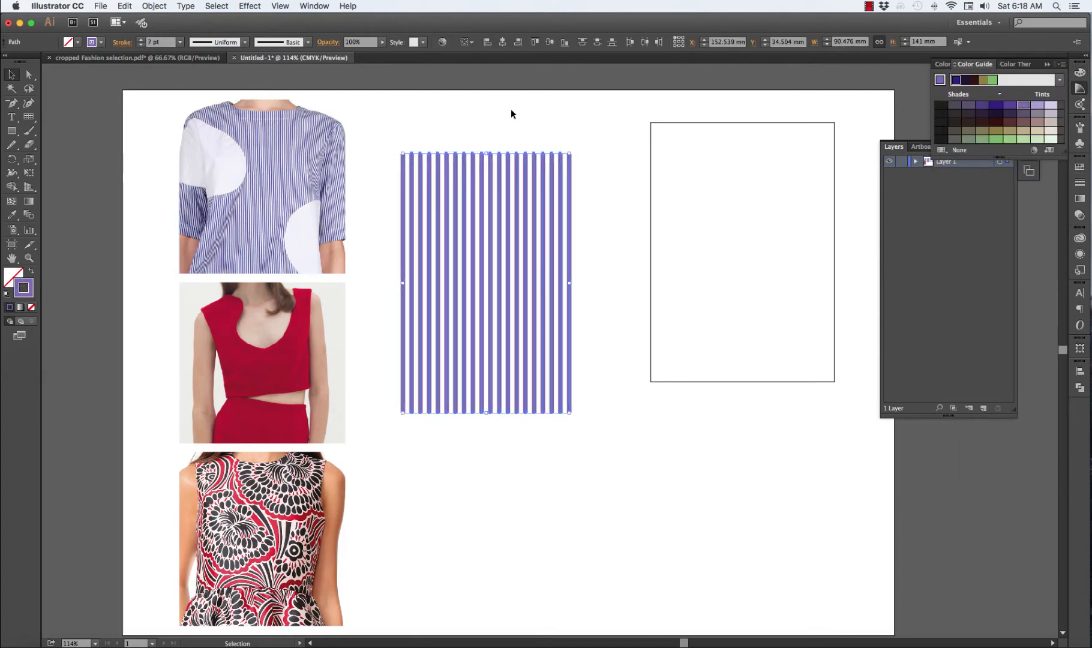
left_click(512, 110)
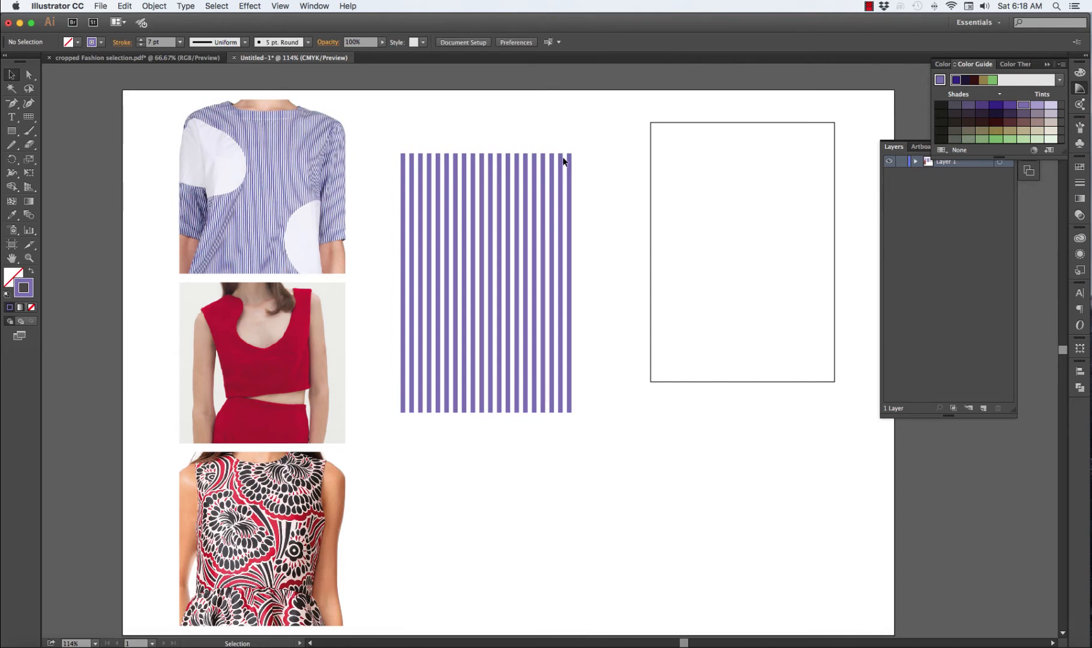
Draw a circle about 66.5 mm in diameter over the stripes' lower-right corner, with a white fill and no stroke
left_click(11, 131)
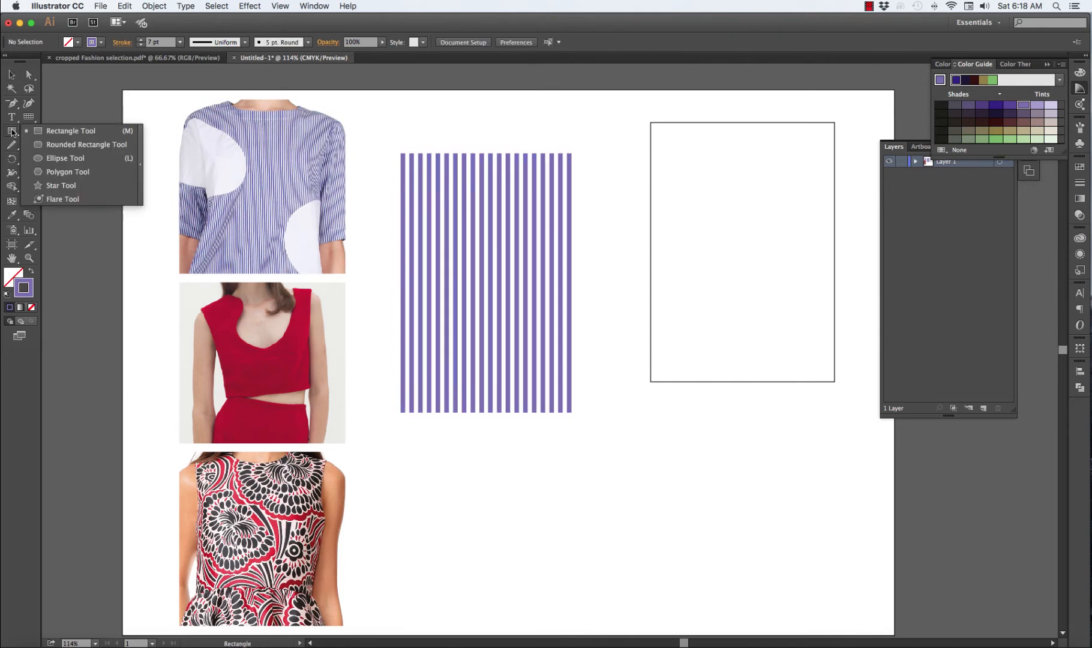
left_click(62, 158)
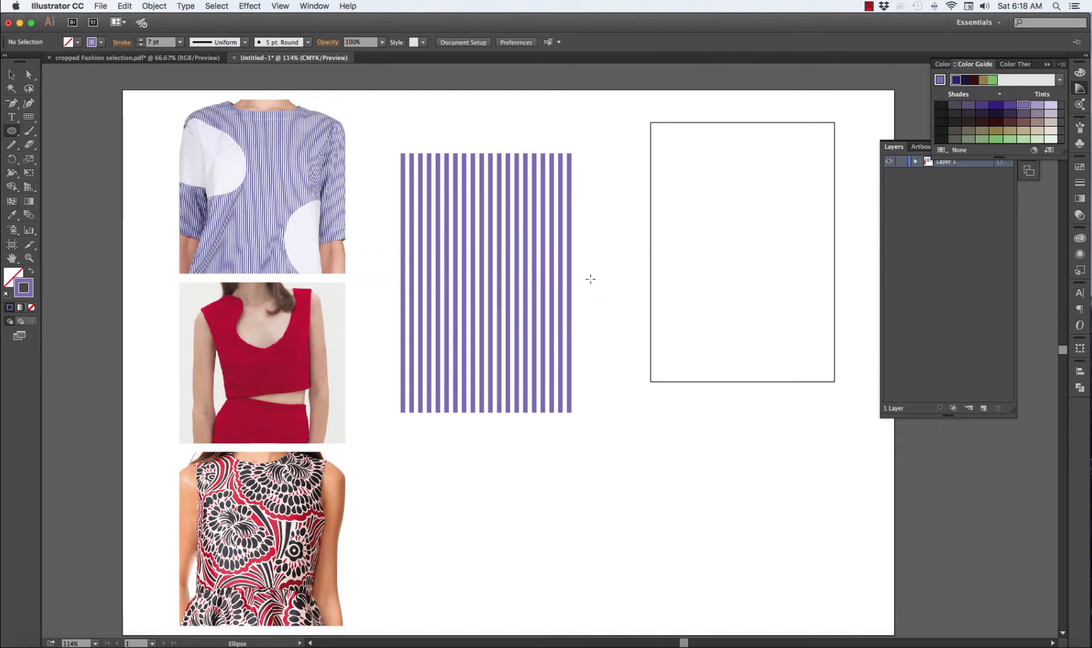
left_click_drag(604, 280, 588, 404)
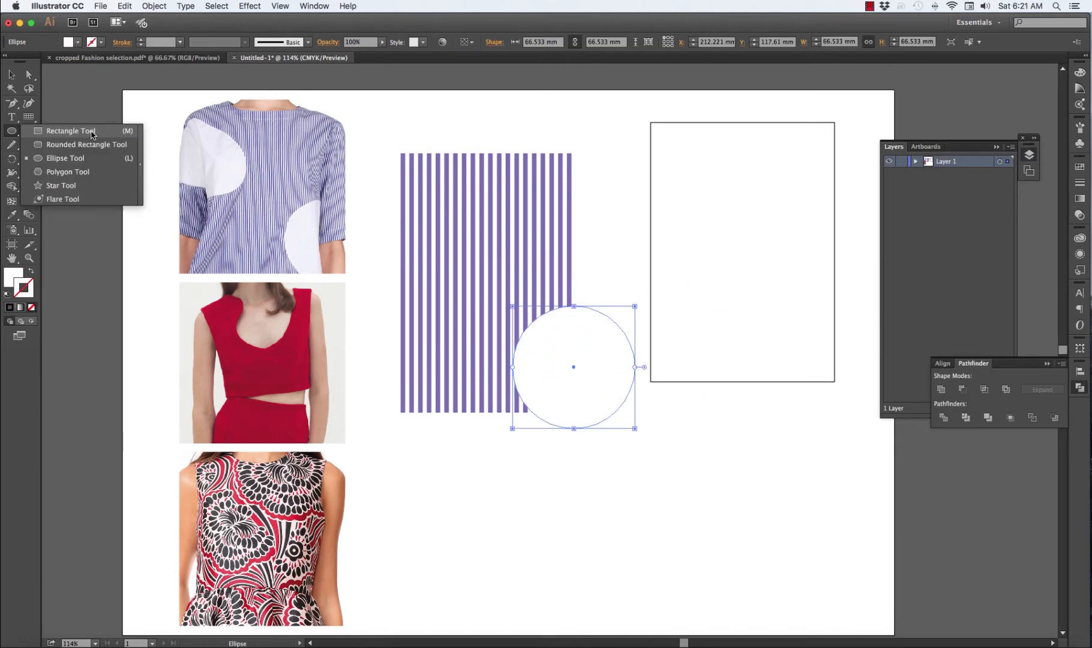
left_click(92, 131)
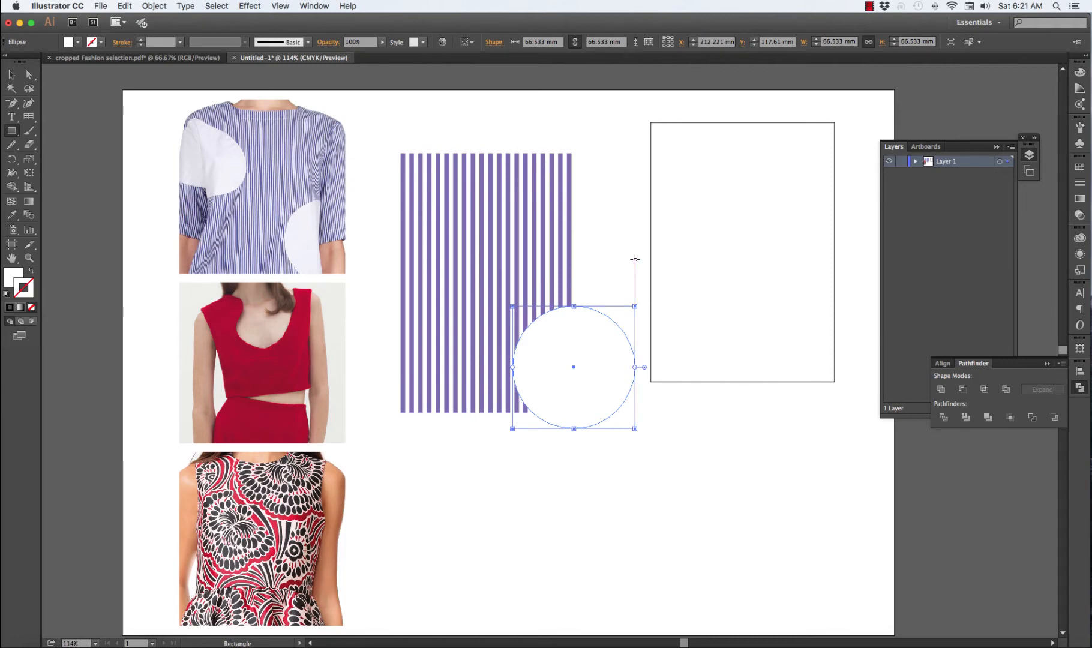
Duplicate the white circle onto the stripes' upper-left corner and reshape and rotate the copy into a tilted ellipse
left_click(12, 75)
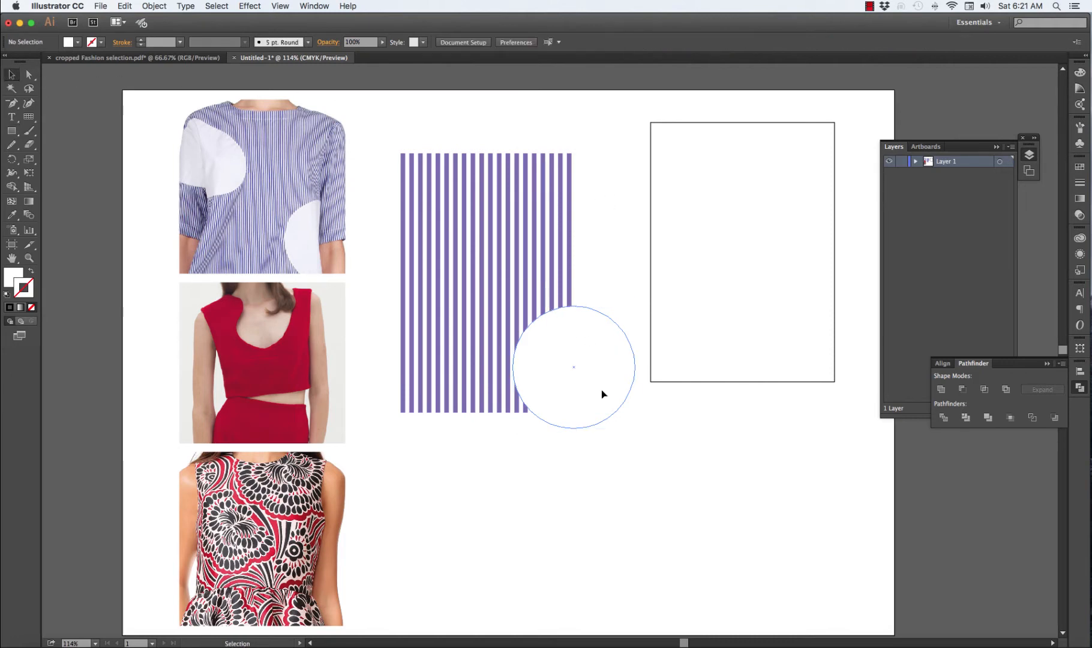
left_click_drag(594, 395, 432, 245)
mouse_move(353, 220)
left_mouse_down()
mouse_move(325, 212)
mouse_move(345, 218)
left_mouse_up()
left_click_drag(482, 286, 415, 237)
left_click_drag(480, 155, 497, 187)
mouse_move(396, 232)
left_mouse_down()
mouse_move(389, 250)
mouse_move(410, 211)
mouse_move(406, 238)
mouse_move(407, 213)
mouse_move(392, 224)
left_mouse_up()
left_click_drag(448, 251, 451, 271)
left_click(457, 139)
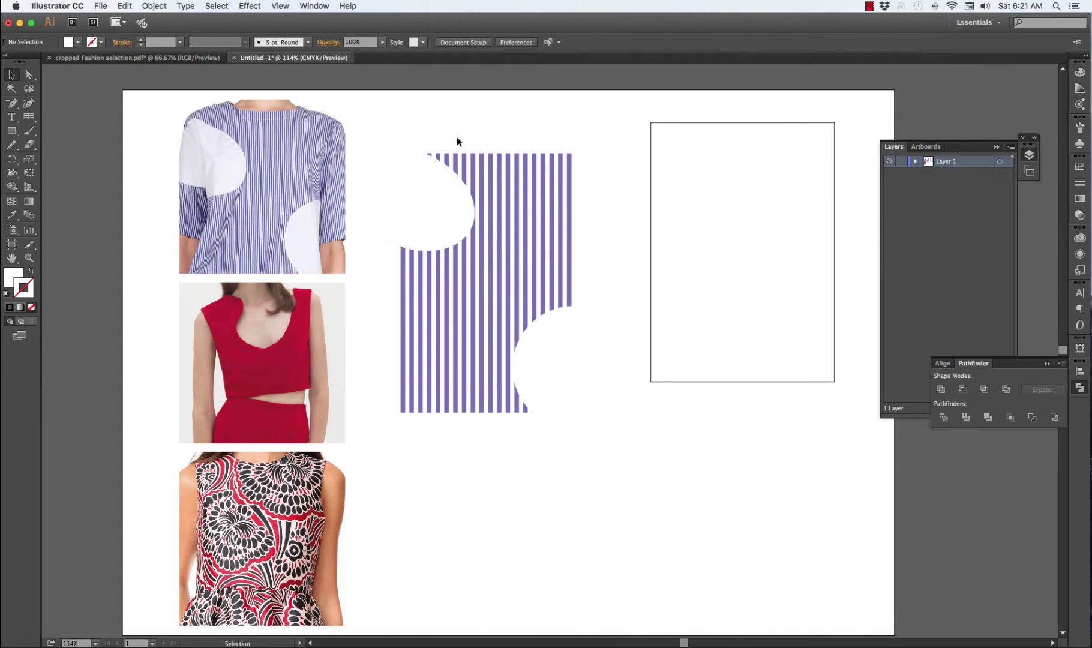
Reshape and rotate the white circle at the stripes' lower-right corner into a tilted ellipse
left_click(585, 314)
left_click_drag(575, 307, 576, 349)
left_click_drag(637, 437, 601, 460)
left_click_drag(584, 395, 539, 422)
left_click(547, 461)
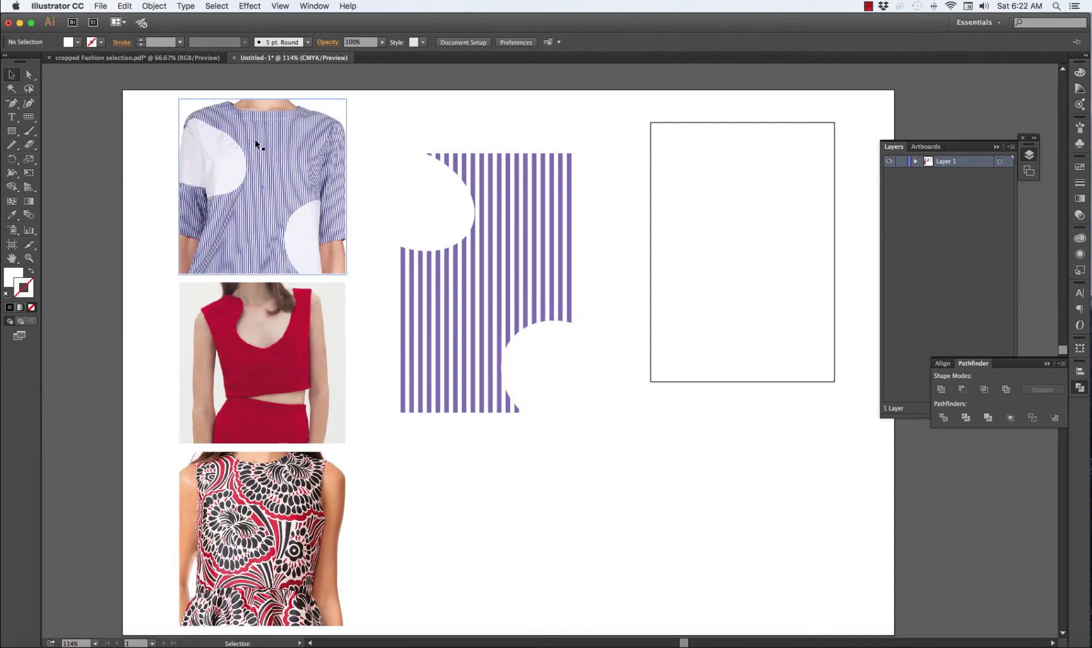
Place a copy of the 100 × 141 mm rectangle over the stripes and ellipses, and use it as their clipping mask
left_click(714, 122)
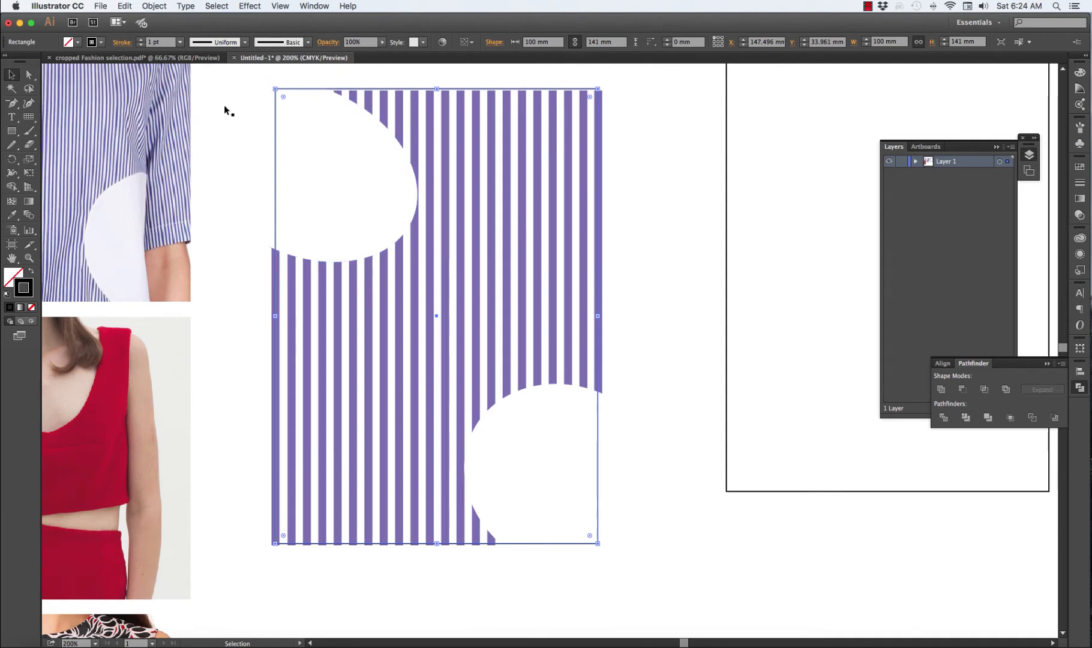
left_click_drag(647, 186, 256, 460)
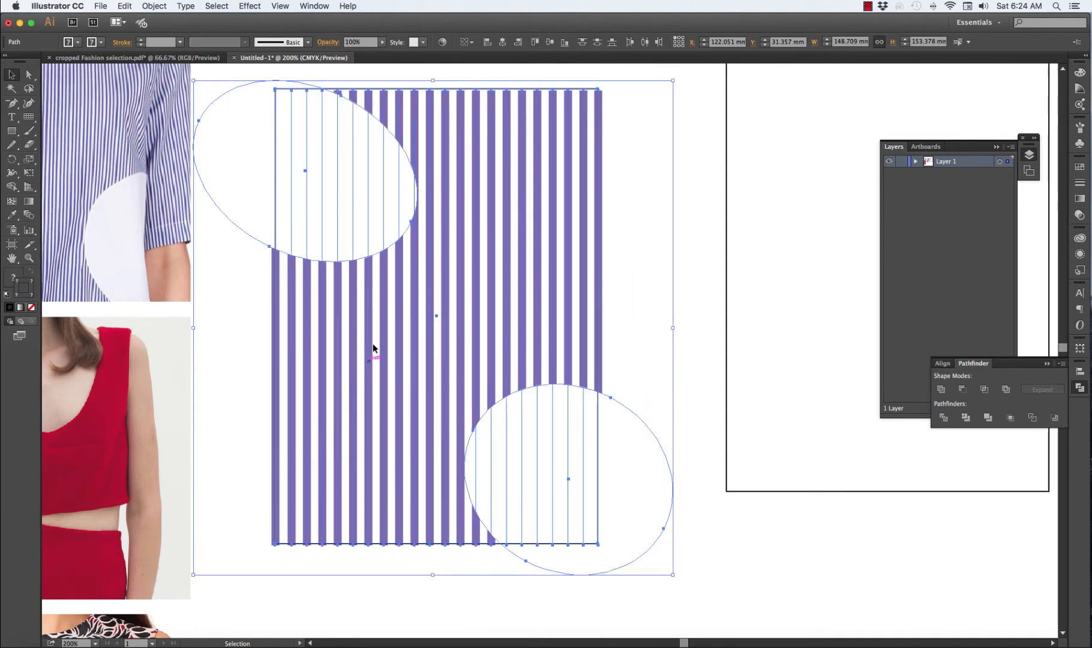
right_click(576, 104)
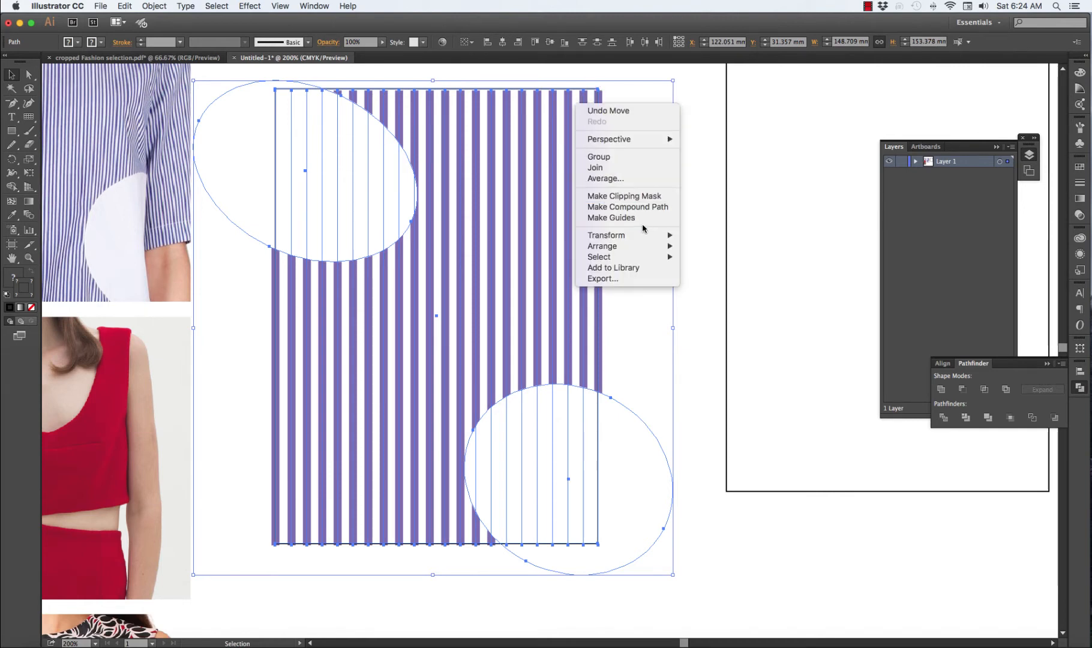
left_click(638, 198)
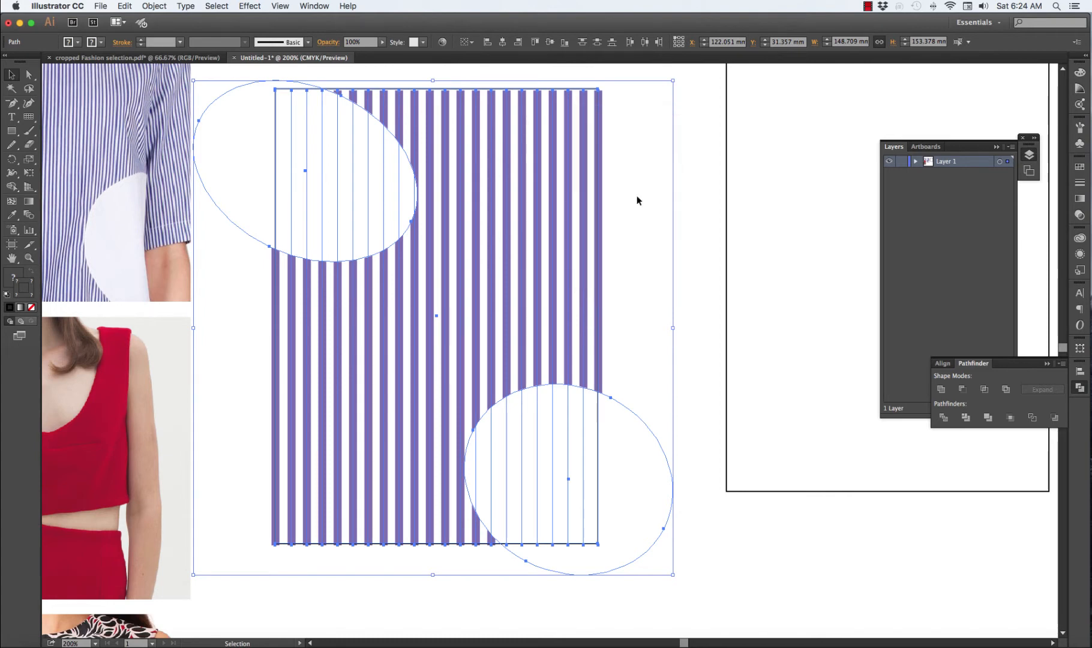
left_click(638, 200)
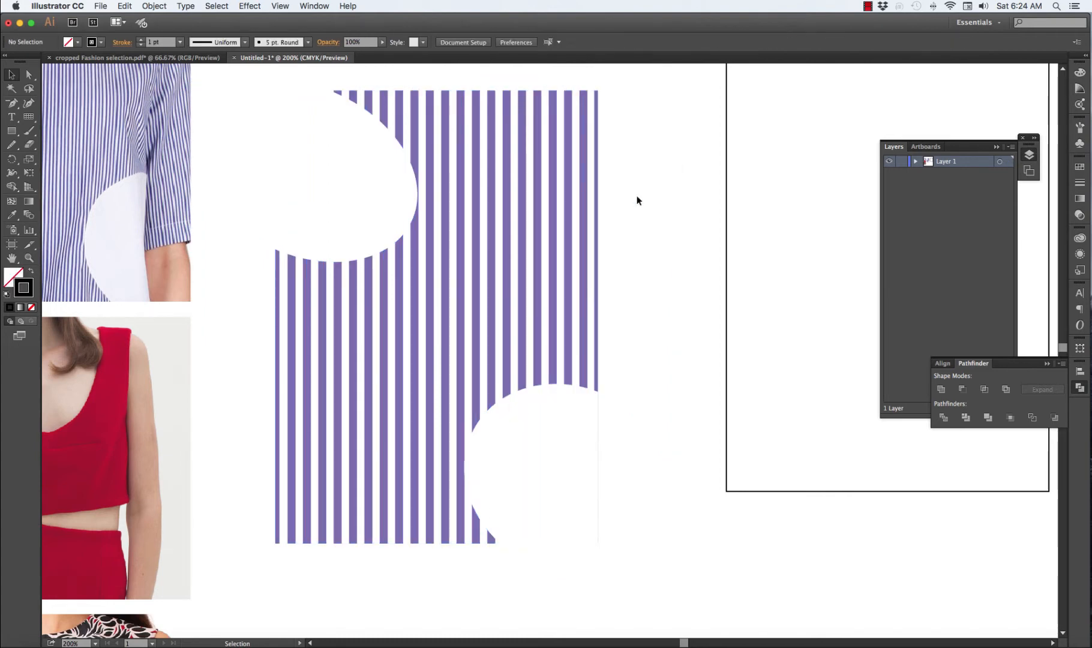
key("a")
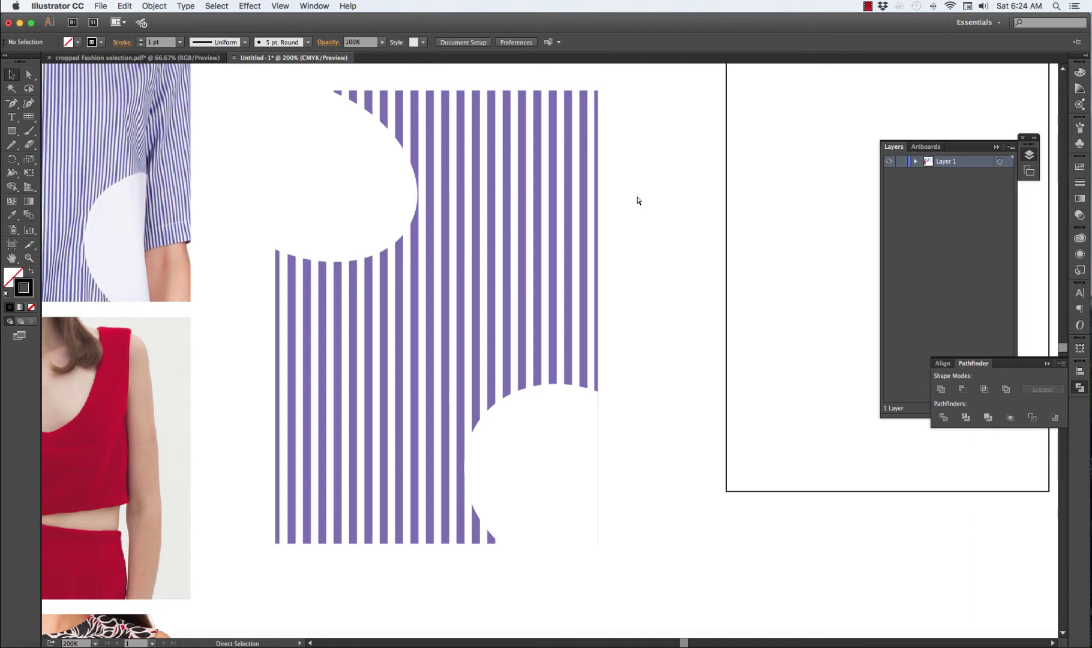
key("super+minus")
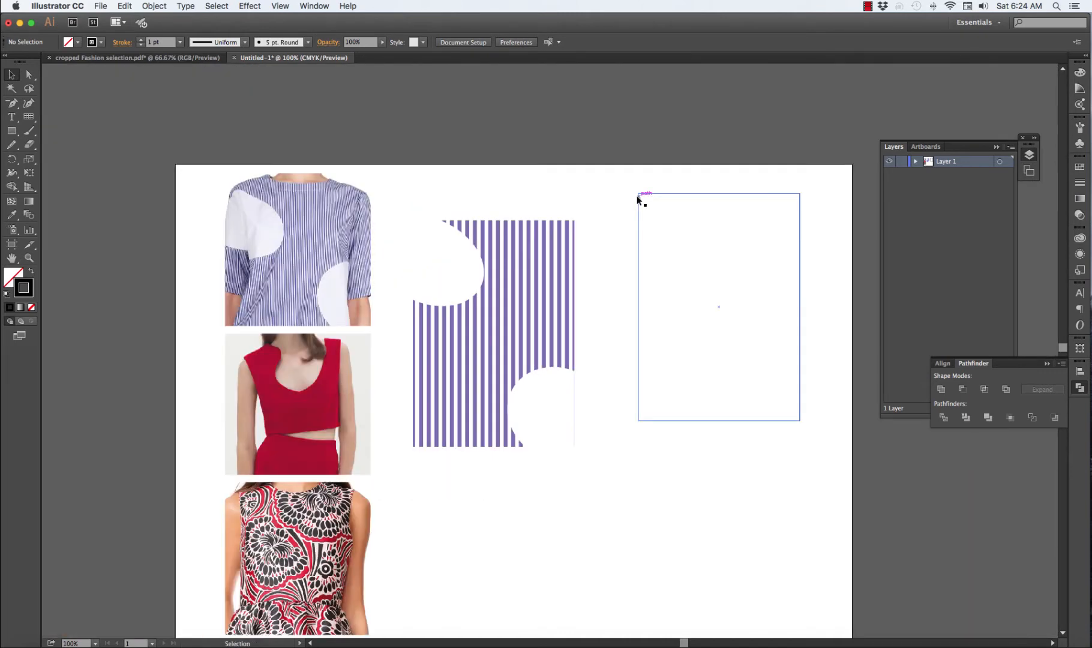
left_click_drag(575, 190, 498, 187)
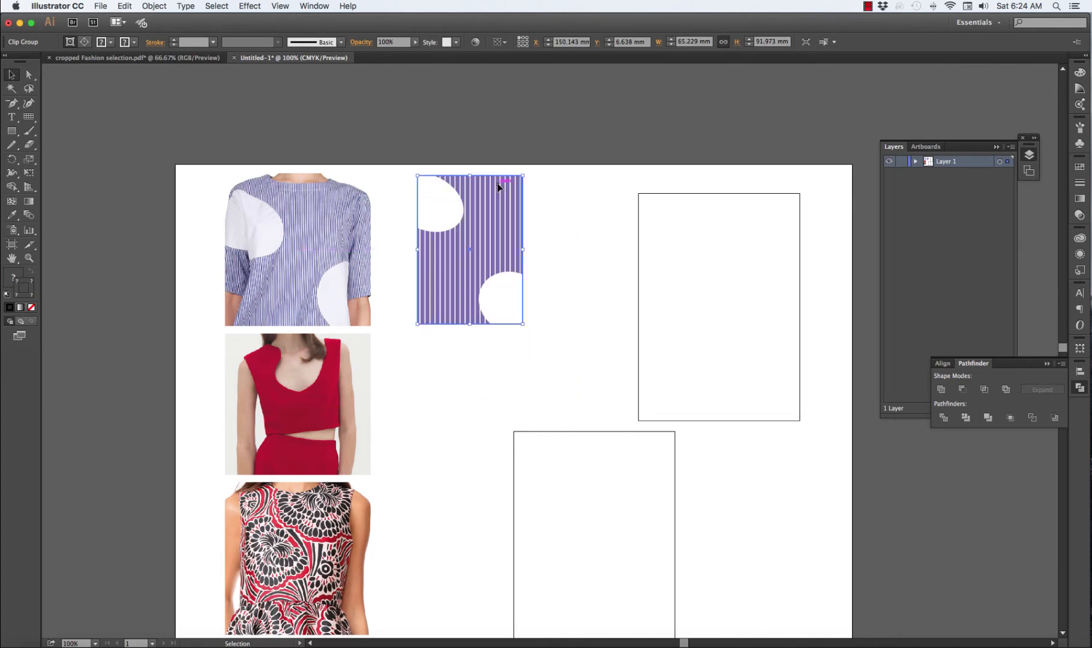
key("super+z")
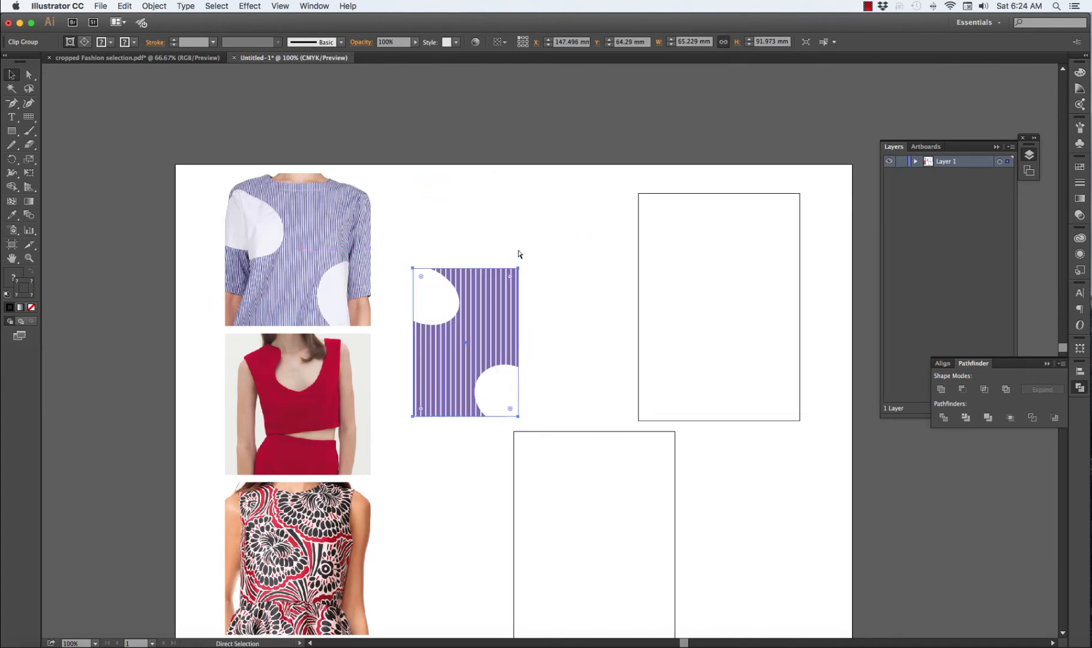
key("super+z")
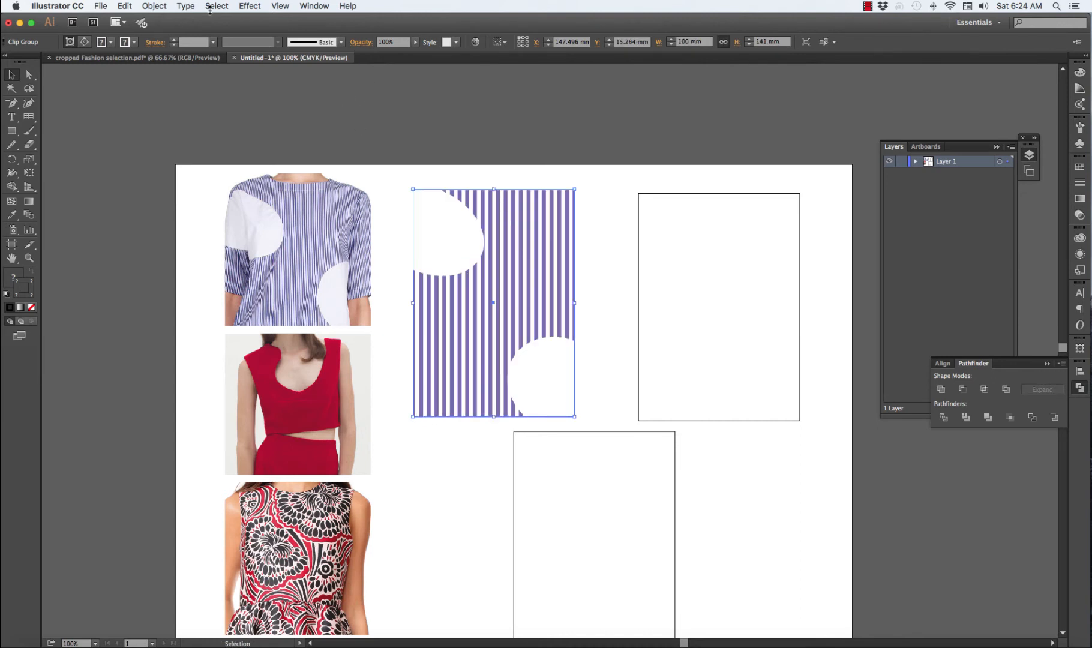
Enable scaling of strokes and effects for the striped swatch in the Scale options, keeping uniform scale at 100%
left_click(160, 7)
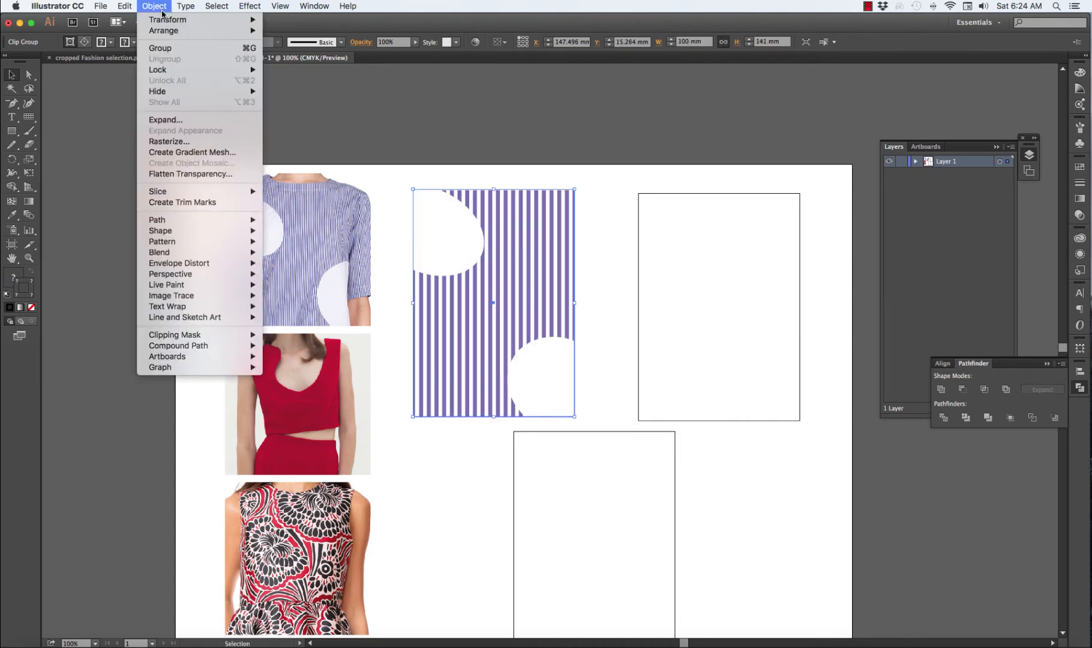
mouse_move(174, 32)
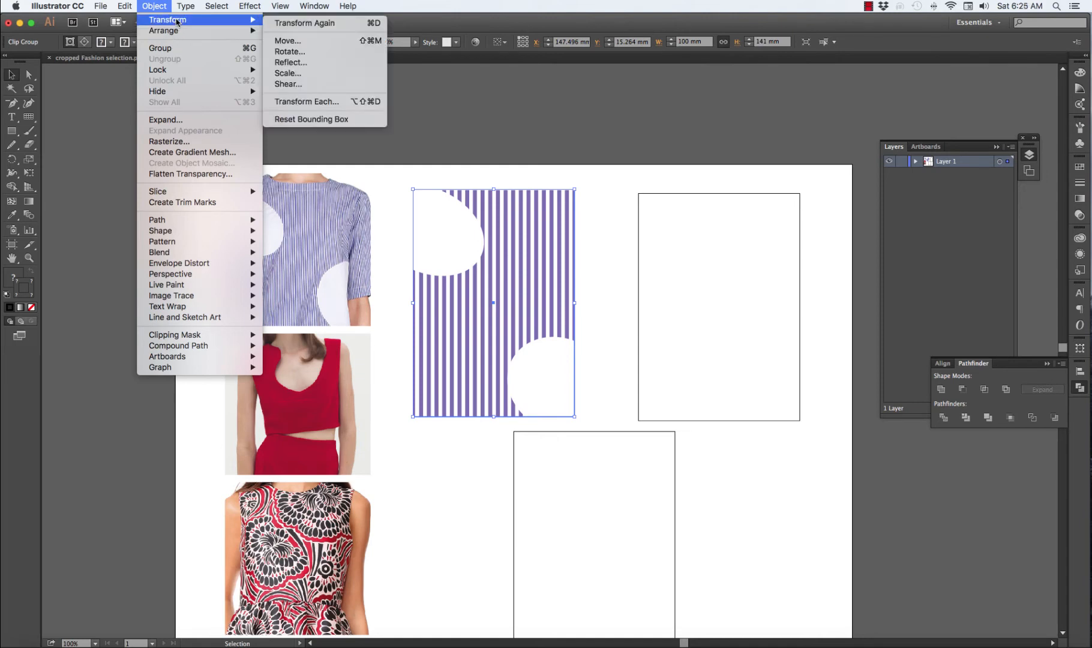
left_click(293, 73)
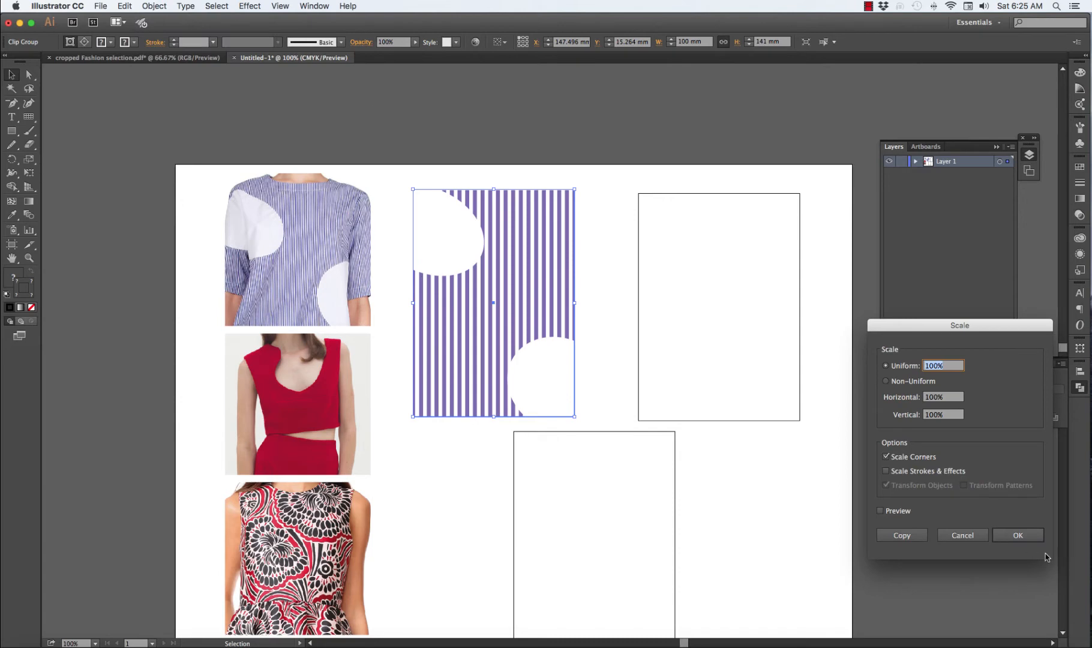
left_click(886, 472)
left_click(1018, 534)
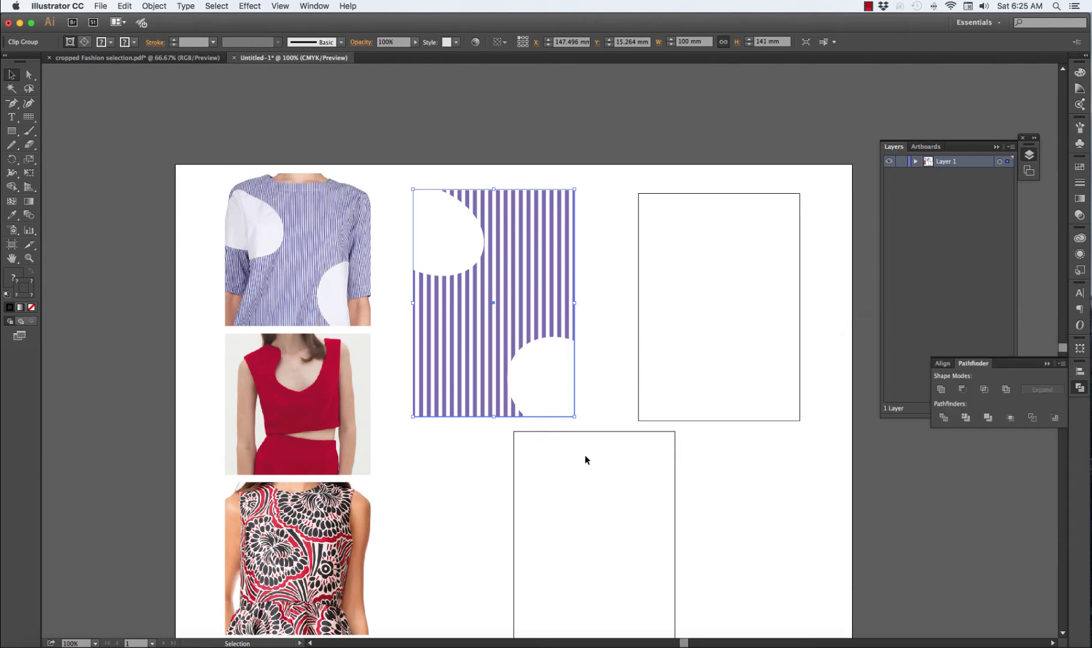
Scale the striped swatch down proportionally to about 67 × 94 mm and place it near the artboard's top edge, beside the shirt photo
left_click_drag(575, 415, 524, 349)
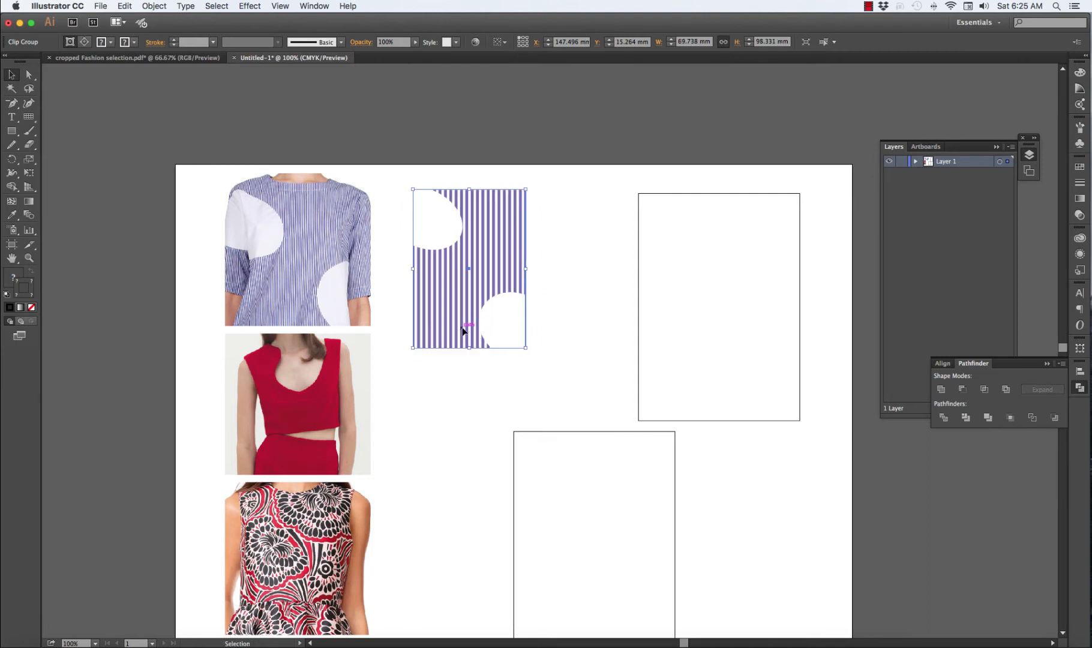
mouse_move(463, 326)
left_mouse_down()
mouse_move(462, 312)
mouse_move(447, 311)
mouse_move(462, 313)
left_mouse_up()
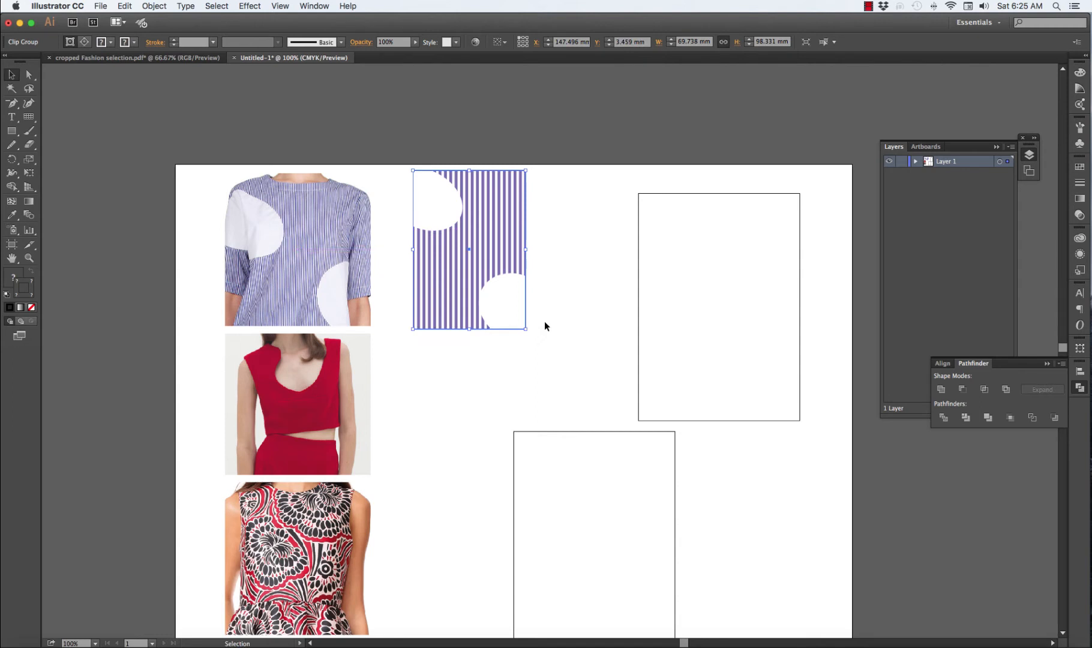
left_click_drag(526, 328, 524, 327)
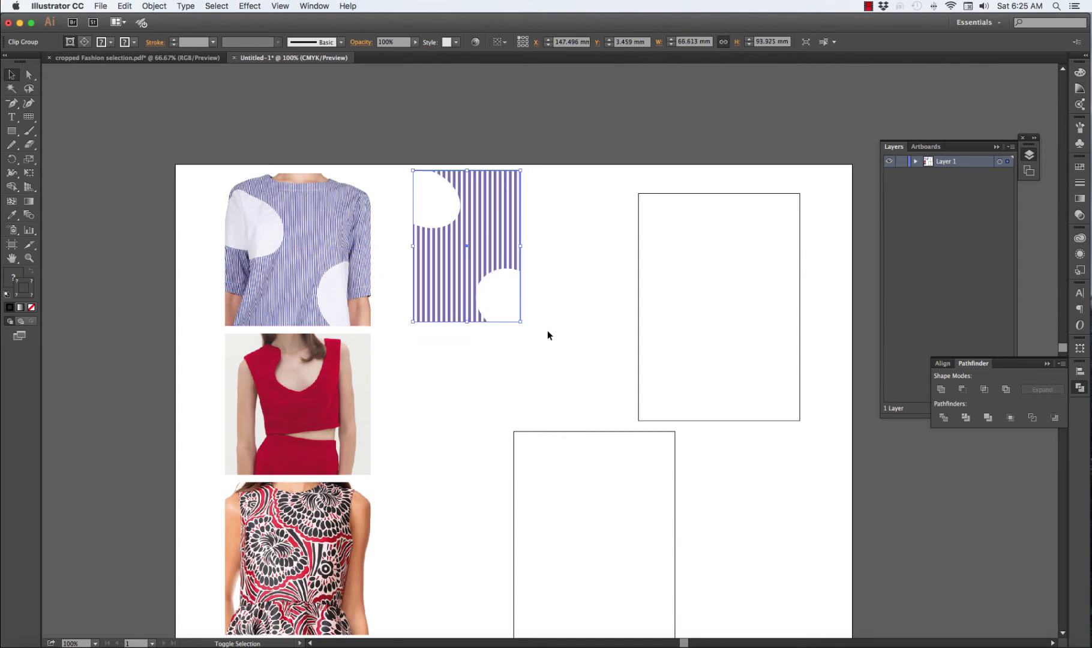
left_click(547, 330)
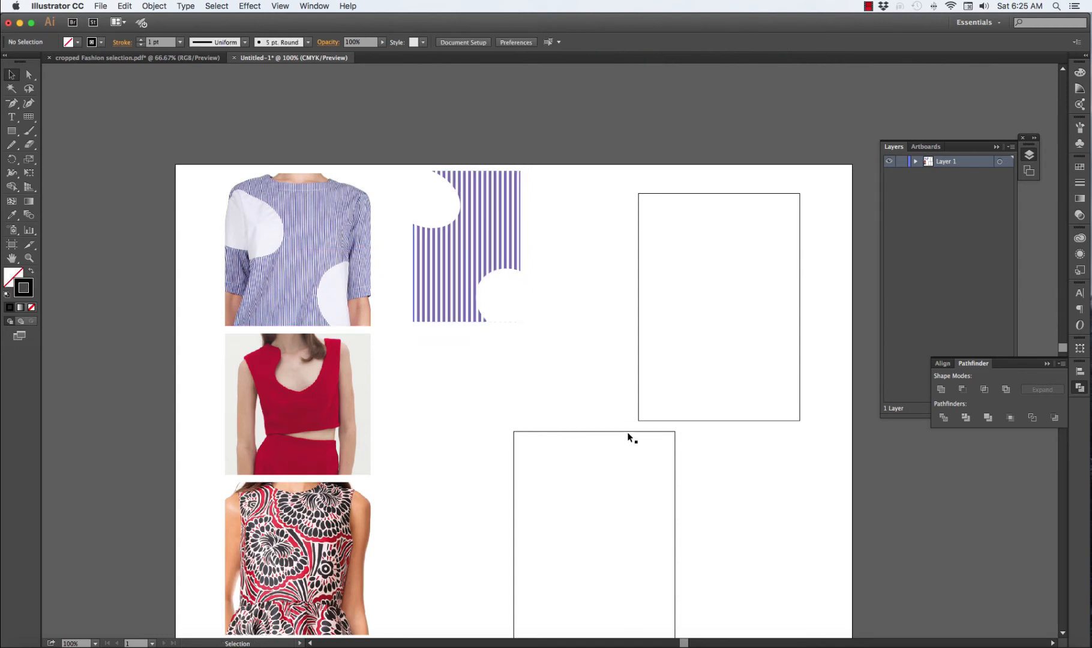
Move the lower 100 × 141 mm rectangle beneath the striped swatch and fill it with red sampled from the red top's photo
left_click_drag(631, 431, 548, 354)
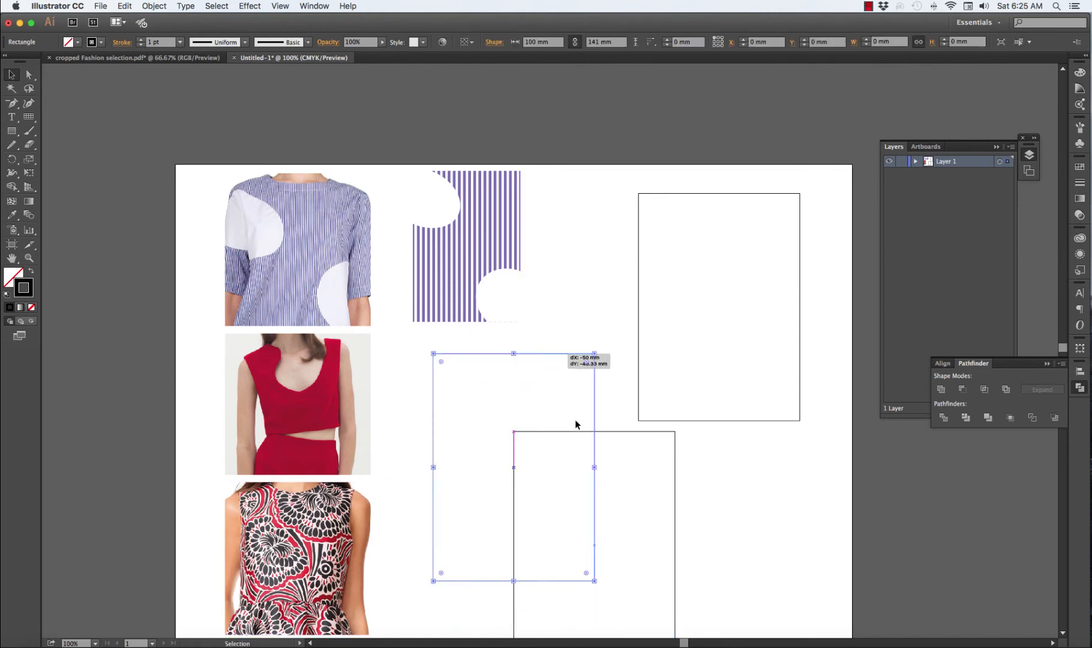
left_click_drag(575, 422, 575, 422)
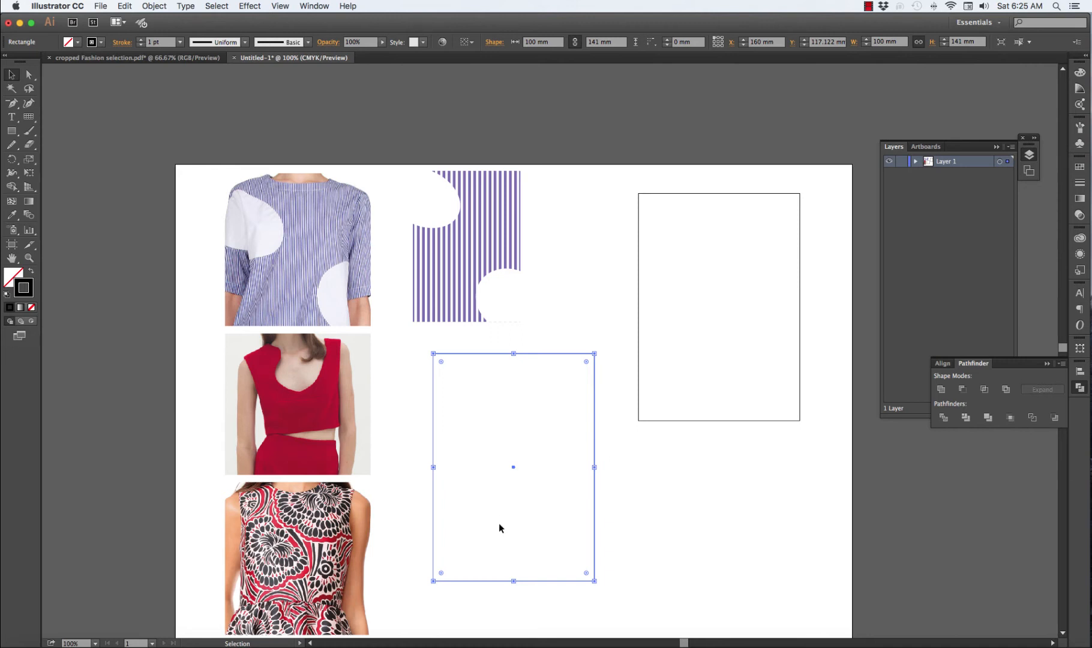
key("i")
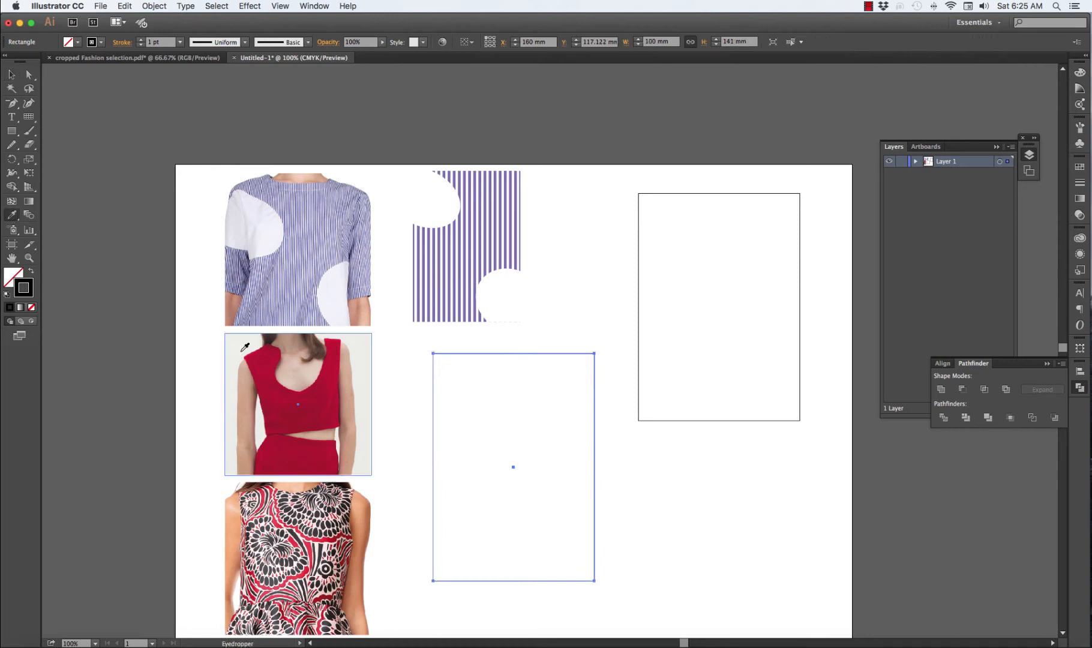
left_click(244, 347)
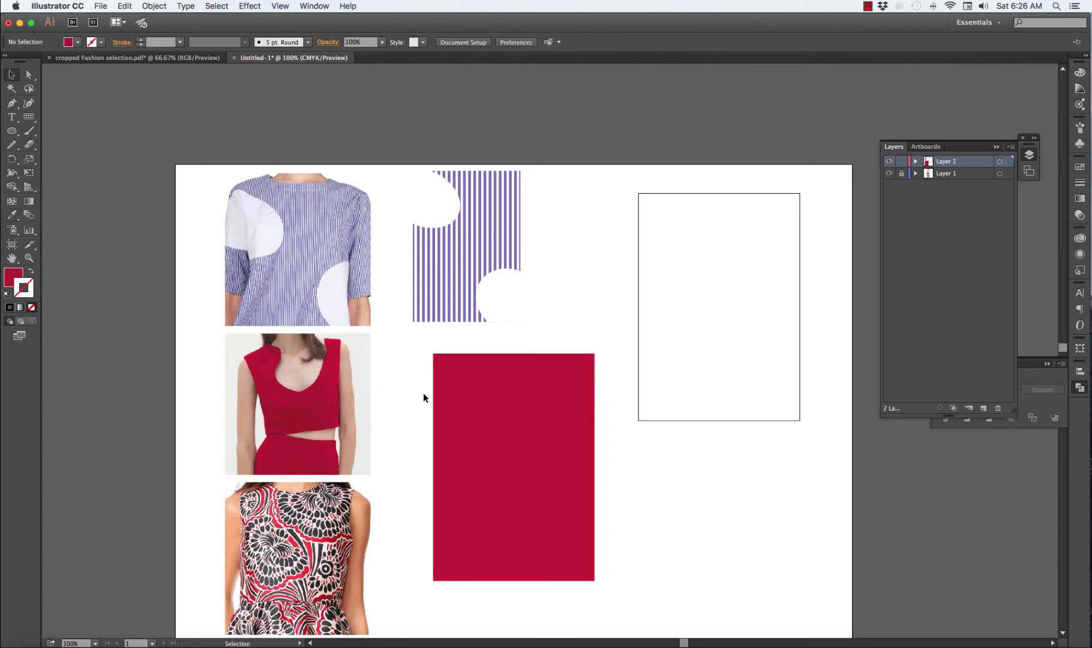
Trace the red top's neckline opening as a closed Pen path with no fill and a black stroke
scroll(425, 396, "down", 3)
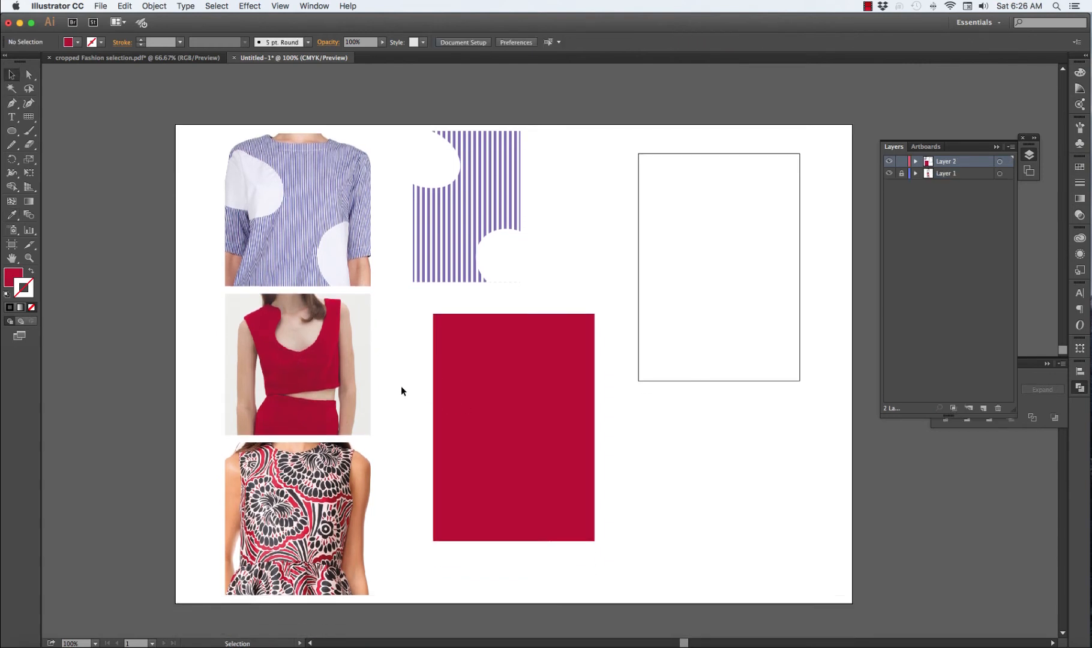
key("p")
key("d")
left_click(32, 307)
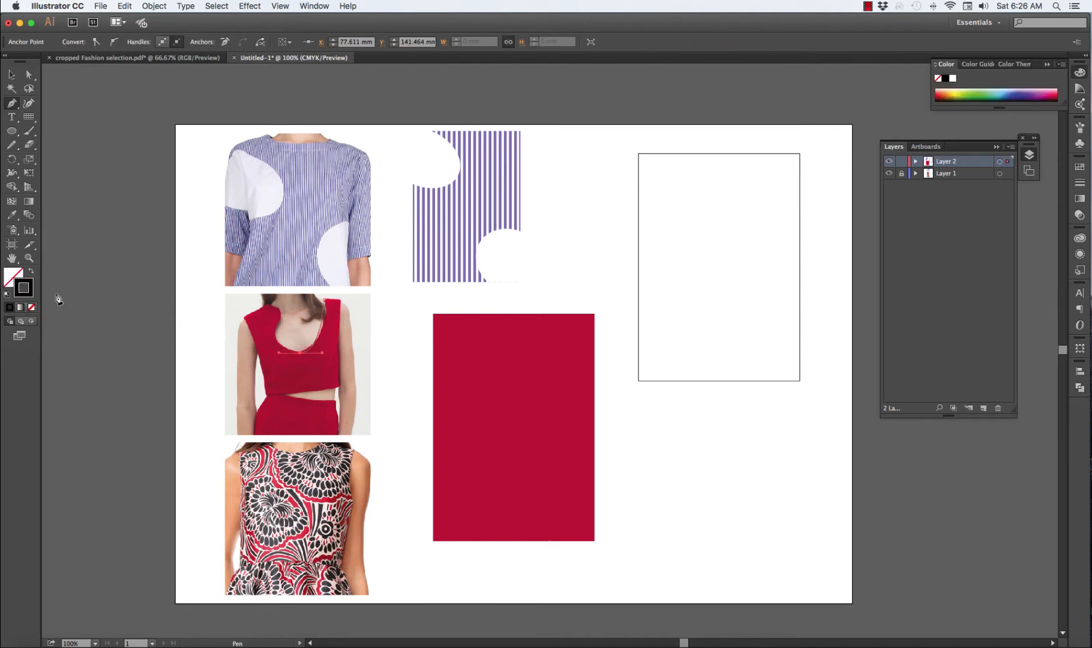
key("super+equal")
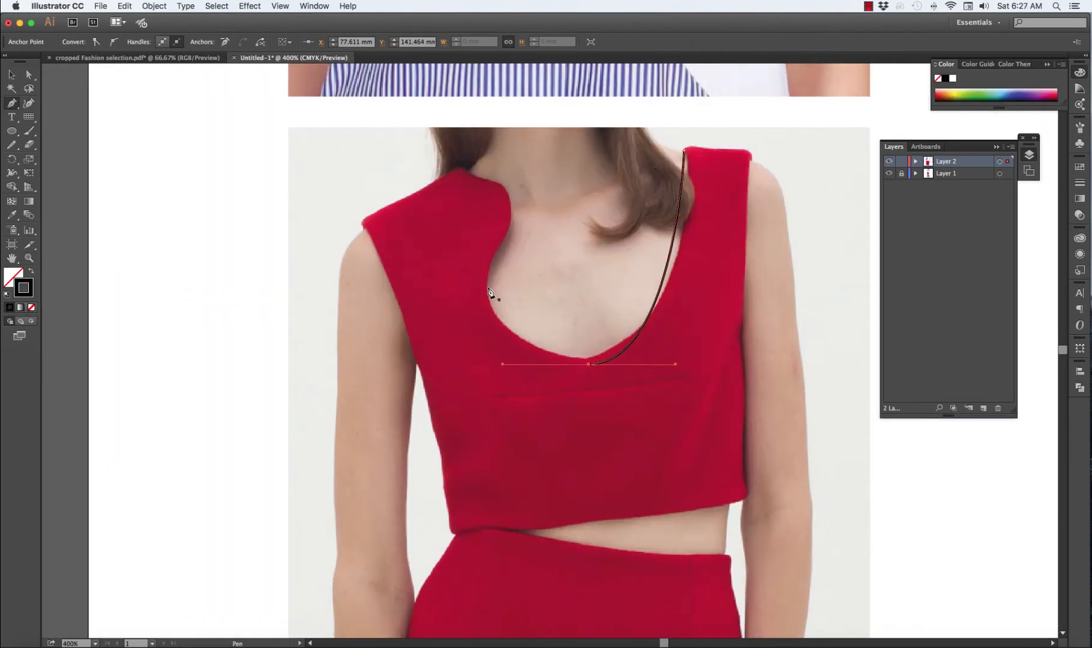
left_click_drag(505, 235, 567, 123)
left_click(504, 184)
left_click_drag(461, 168, 459, 158)
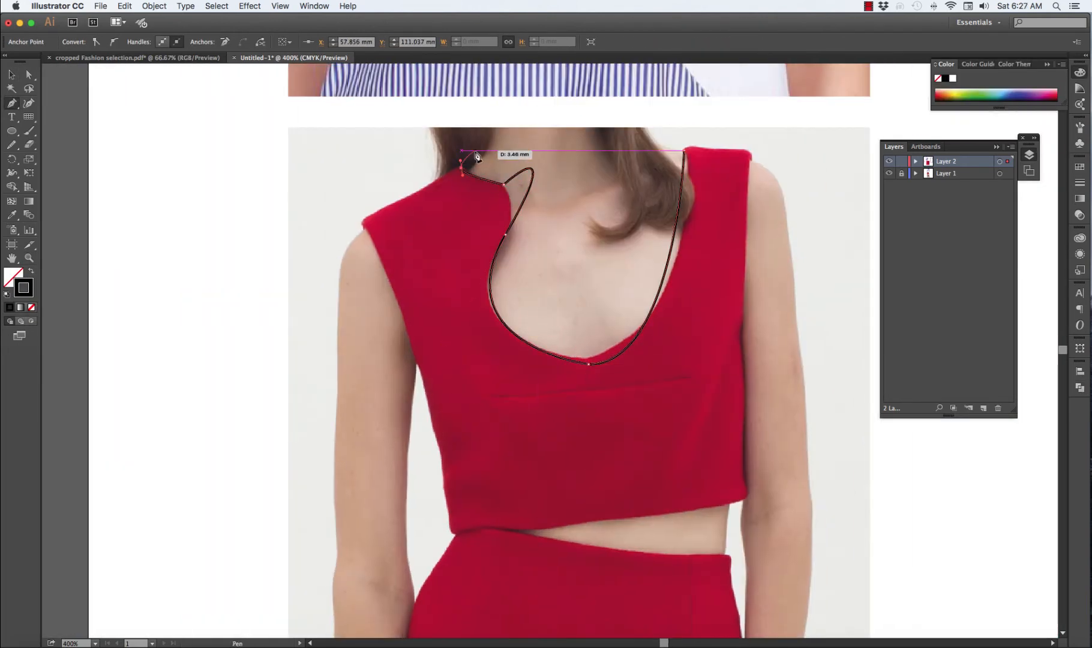
left_click(474, 151)
left_click(685, 150)
Add anchor points on the neckline path's top and right edges, and adjust its anchors and handles to follow the garment's edge
left_click_drag(11, 103, 90, 124)
left_click(612, 150)
left_click(673, 240)
left_click(30, 78)
left_click_drag(673, 240, 682, 242)
left_click_drag(589, 364, 617, 359)
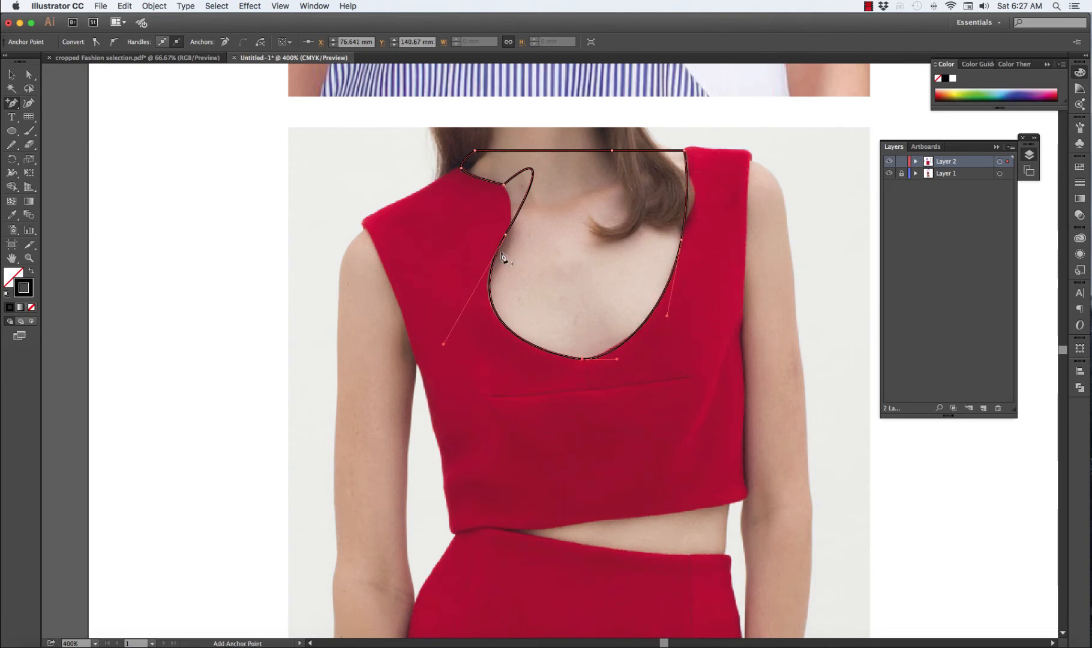
left_click(505, 235)
left_click_drag(567, 123, 519, 214)
left_click_drag(443, 345, 436, 342)
Move the neckline path over the red rectangle's top edge, enlarge it and rotate it slightly
left_click(12, 74)
key("super+minus")
key("super+minus")
key("super+minus")
scroll(551, 351, "right", 10)
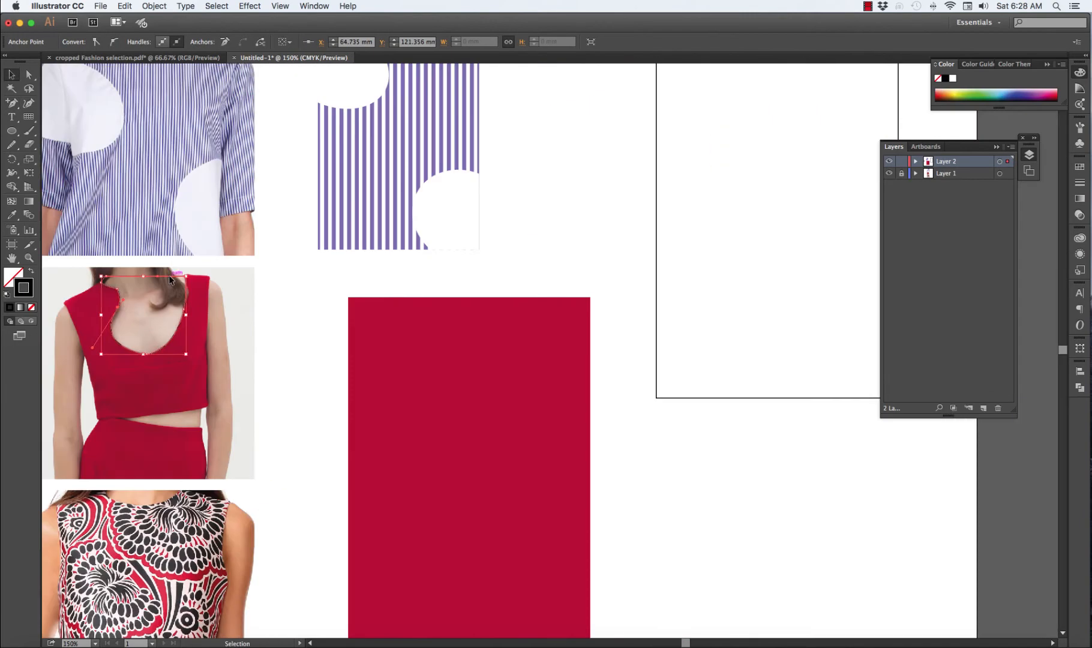
left_click_drag(171, 277, 506, 288)
left_click_drag(527, 279, 534, 290)
mouse_move(528, 296)
left_mouse_down()
mouse_move(590, 259)
mouse_move(517, 304)
mouse_move(516, 292)
left_mouse_up()
left_click_drag(553, 295, 551, 289)
Cut the neckline shape out of the red rectangle with Minus Front
left_click(324, 334)
scroll(324, 335, "down", 3)
left_click_drag(316, 236, 460, 339)
left_click(1081, 389)
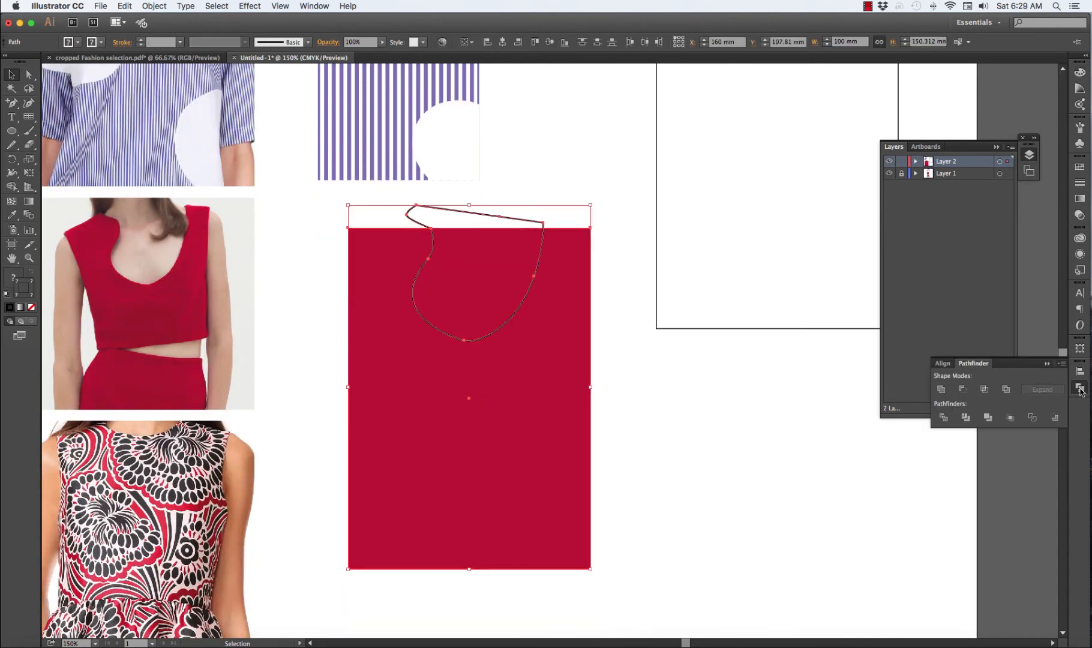
left_click(963, 390)
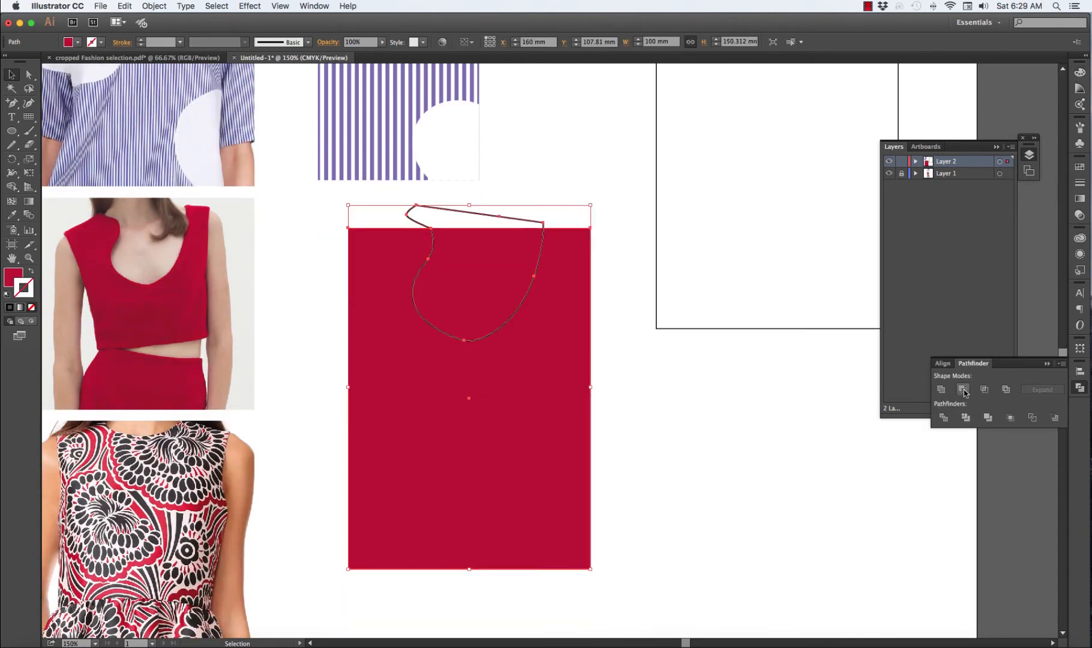
left_click(754, 403)
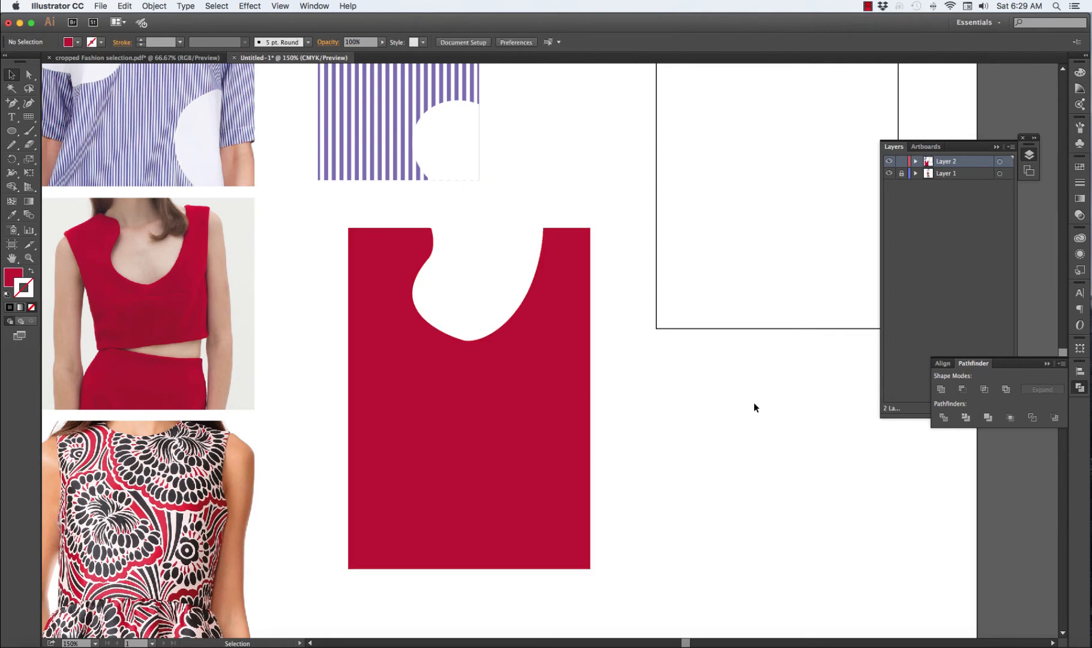
Reshape the neckline cutout by shifting its lowest anchor point and adjusting the point on its right-hand curve
key("a")
left_click(469, 343)
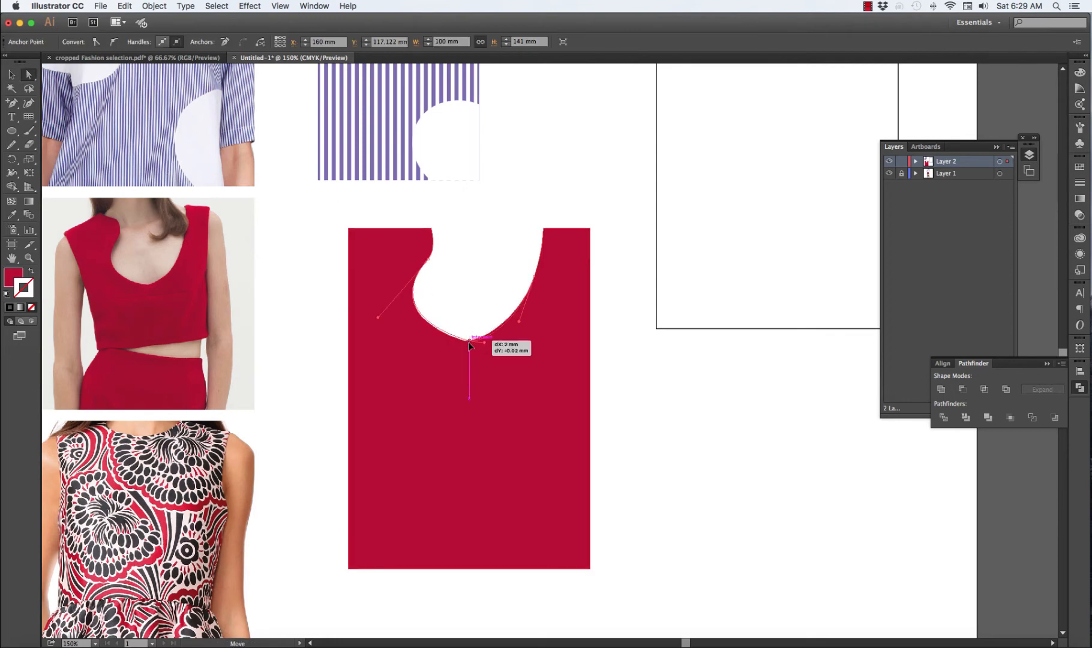
left_click(667, 389)
left_click_drag(534, 277, 540, 277)
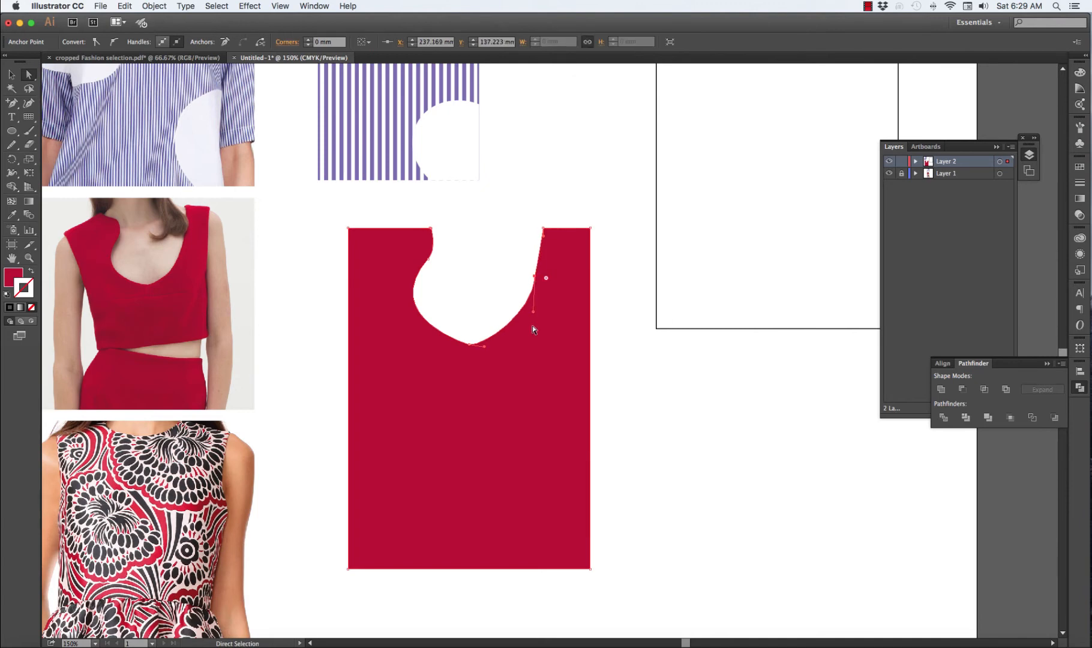
left_click(598, 346)
Draw a rectangle about 96 × 42 mm over the red swatch's upper part and fill it with a skin tone sampled from the photo
left_click_drag(11, 130, 57, 133)
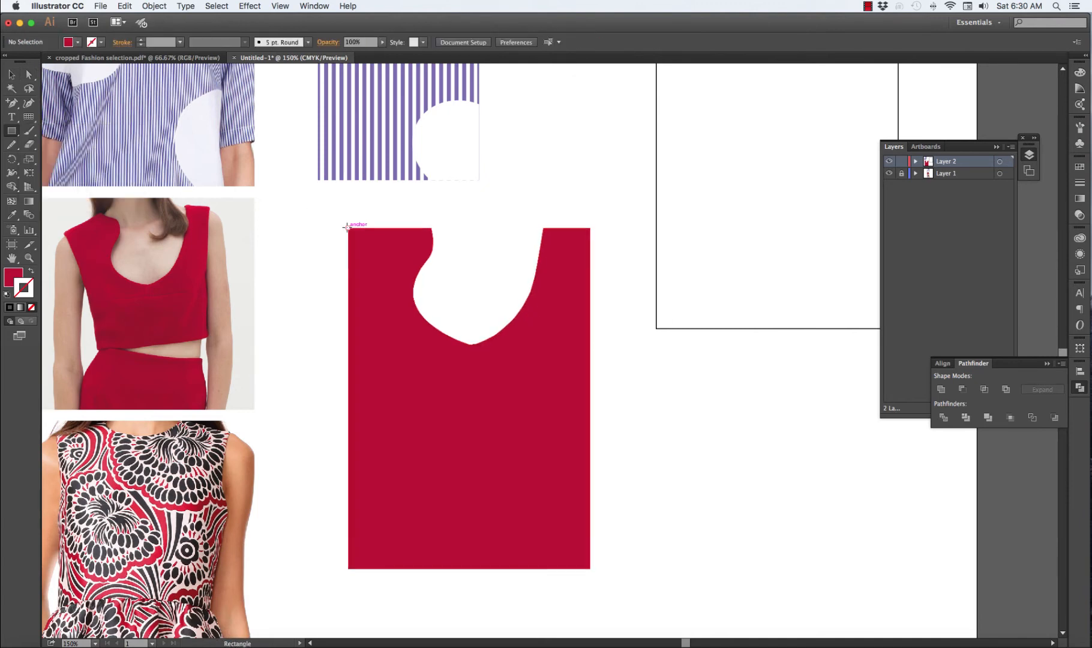
scroll(347, 220, "down", 1)
mouse_move(346, 220)
left_mouse_down()
mouse_move(598, 305)
mouse_move(586, 322)
left_mouse_up()
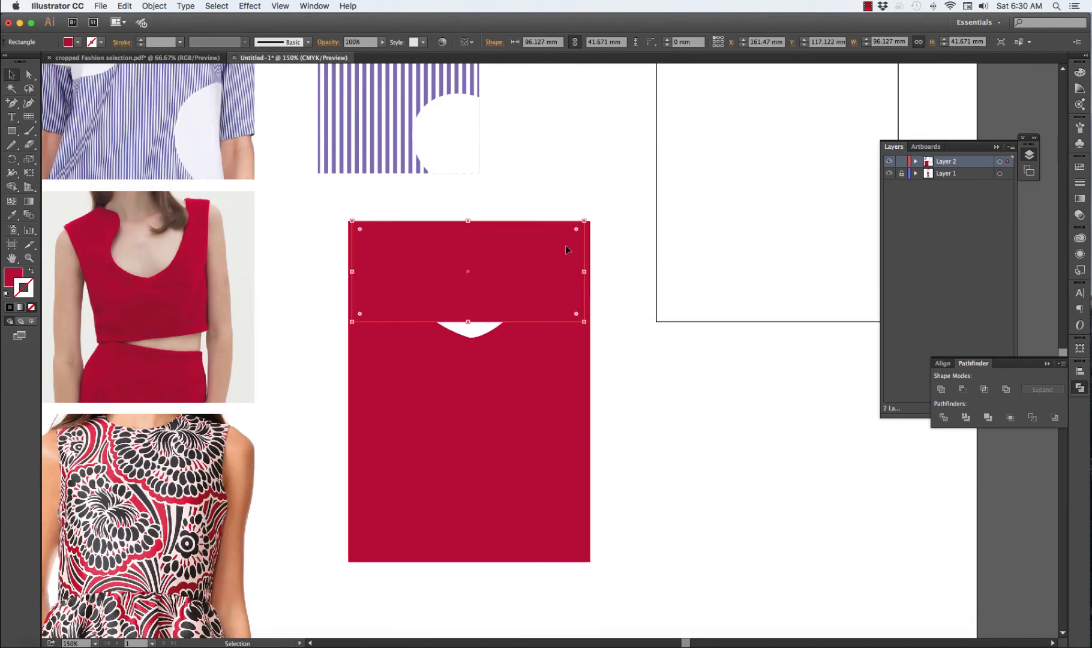
key("i")
left_click(145, 232)
left_click(220, 251)
left_click(221, 299)
left_click(221, 268)
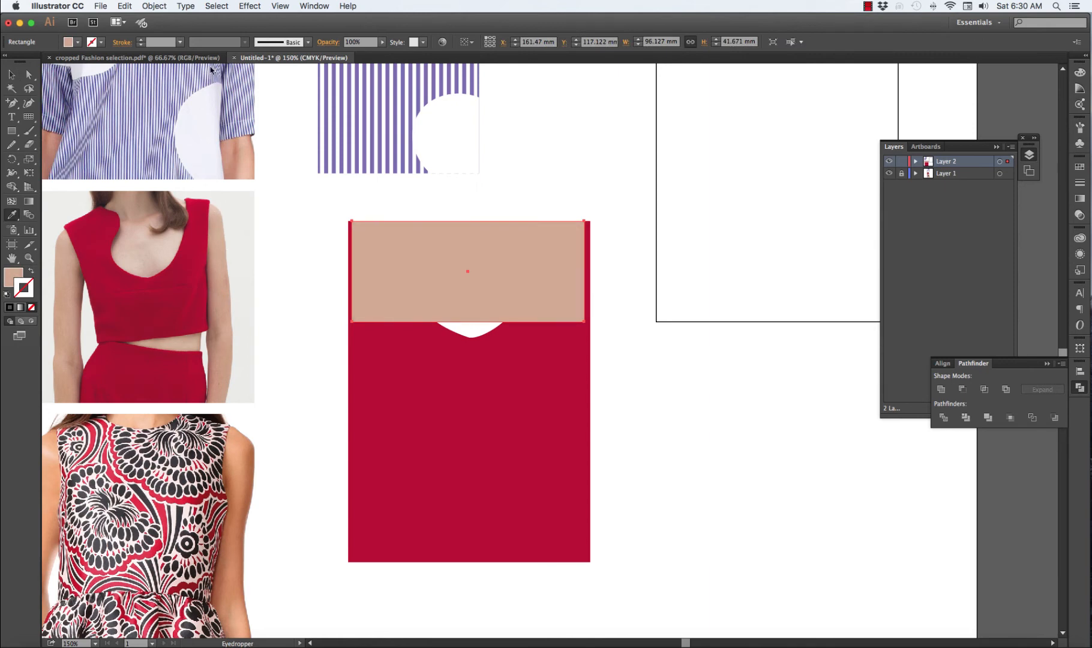
Send the skin-toned rectangle behind the red swatch and extend its bottom edge below the neckline cutout
left_click(154, 6)
mouse_move(165, 28)
left_click(308, 62)
key("v")
left_click_drag(468, 322, 468, 351)
left_click(667, 415)
Group the red swatch with the skin-toned rectangle
left_click(573, 405)
left_click(440, 281, "shift")
right_click(440, 281)
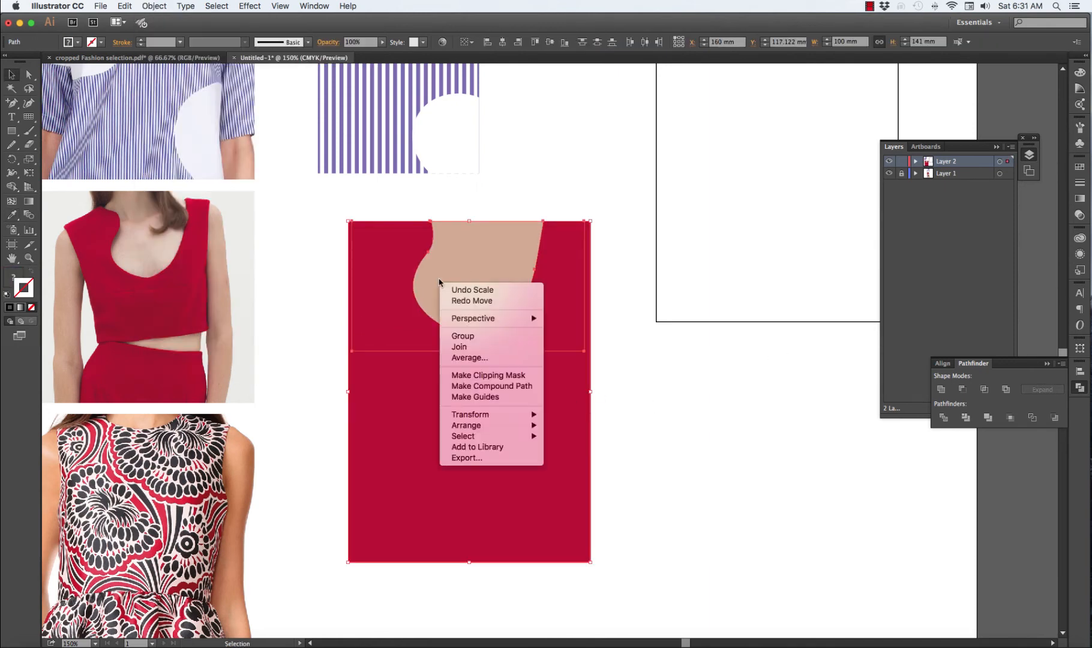
left_click(464, 337)
Scale the red swatch group down to about the striped swatch's size and place it directly beneath it, beside the red top's photo
left_click(1080, 348)
left_click_drag(534, 402, 485, 372)
left_click(1022, 370)
key("shift+Down")
key("shift+Down")
key("shift+Down")
key("shift+Down")
key("shift+Down")
key("shift+Down")
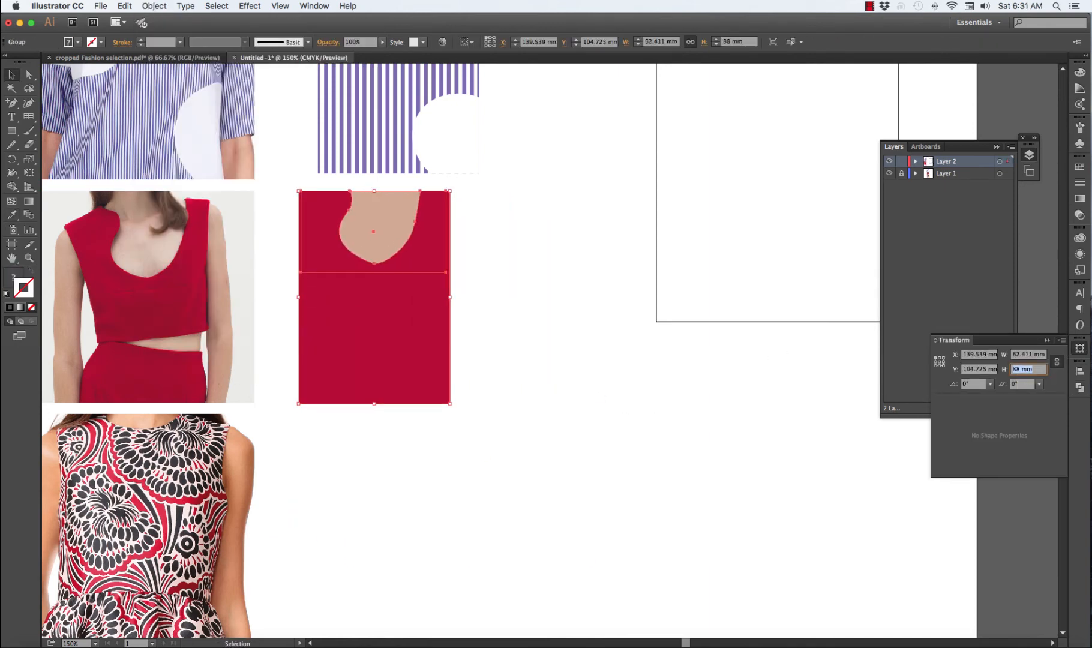
key("shift+Up")
left_click_drag(419, 362, 434, 346)
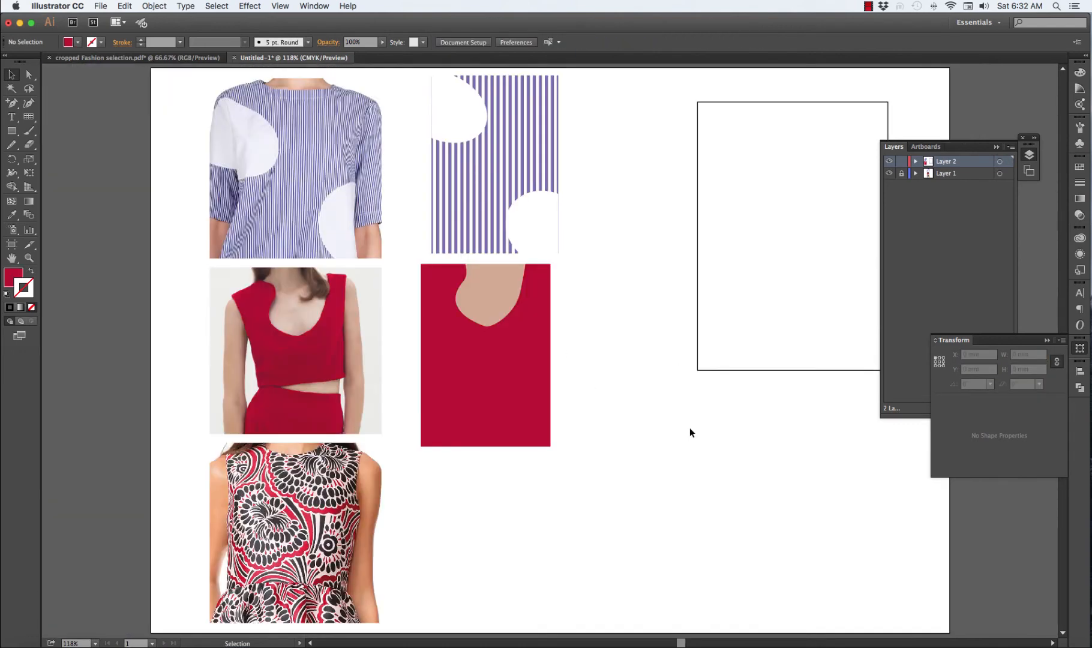
left_click_drag(521, 340, 531, 339)
left_click(616, 338)
scroll(617, 338, "down", 1)
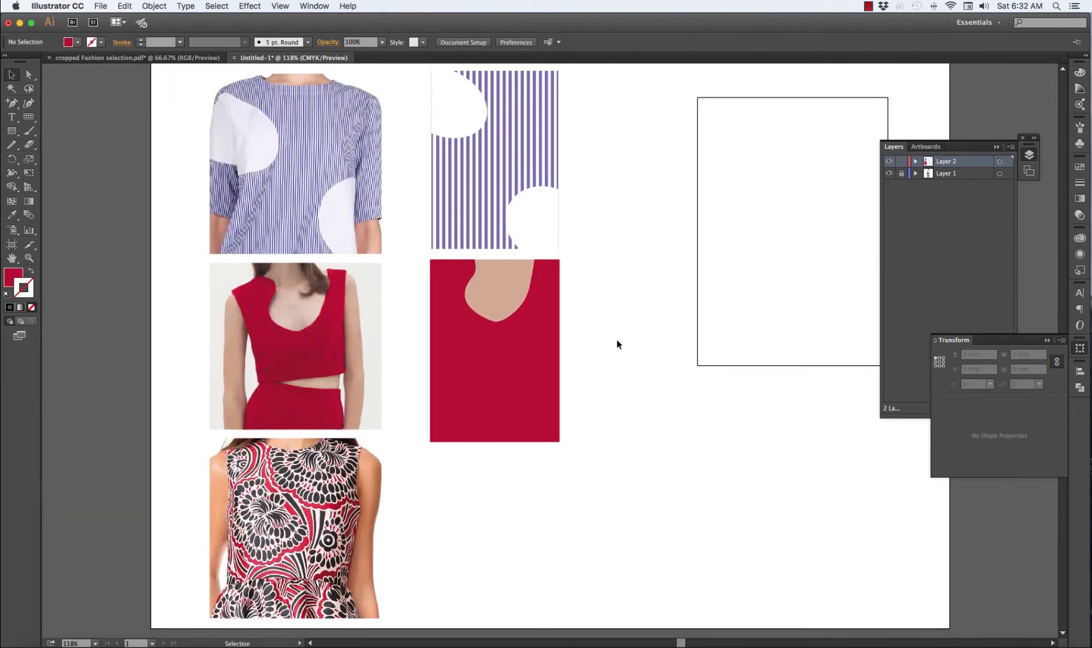
scroll(616, 339, "up", 1)
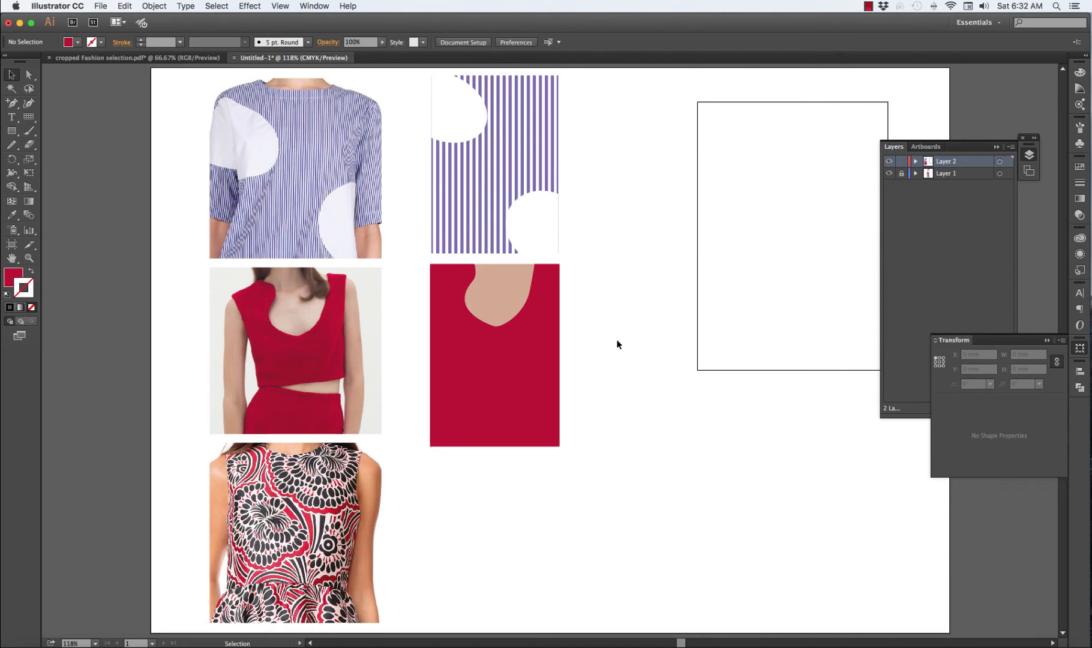
Copy the patterned dress photo from temporarily unlocked Layer 1 into Layer 2 and place the copy beneath the empty rectangle
scroll(620, 363, "right", 5)
scroll(620, 364, "down", 1)
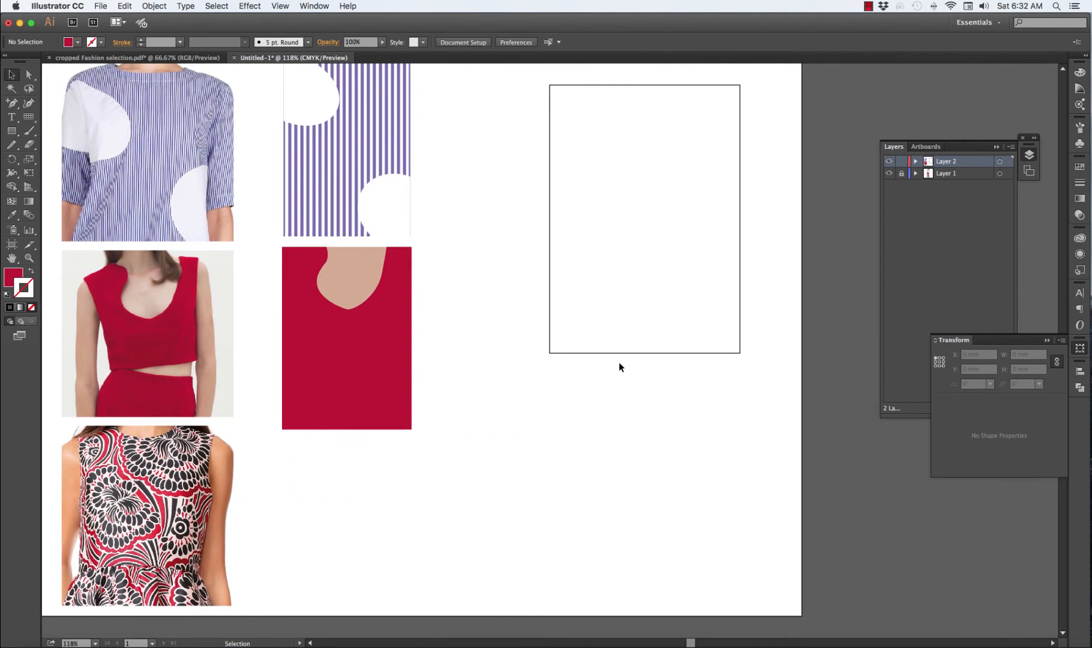
scroll(620, 366, "down", 1)
left_click(901, 173)
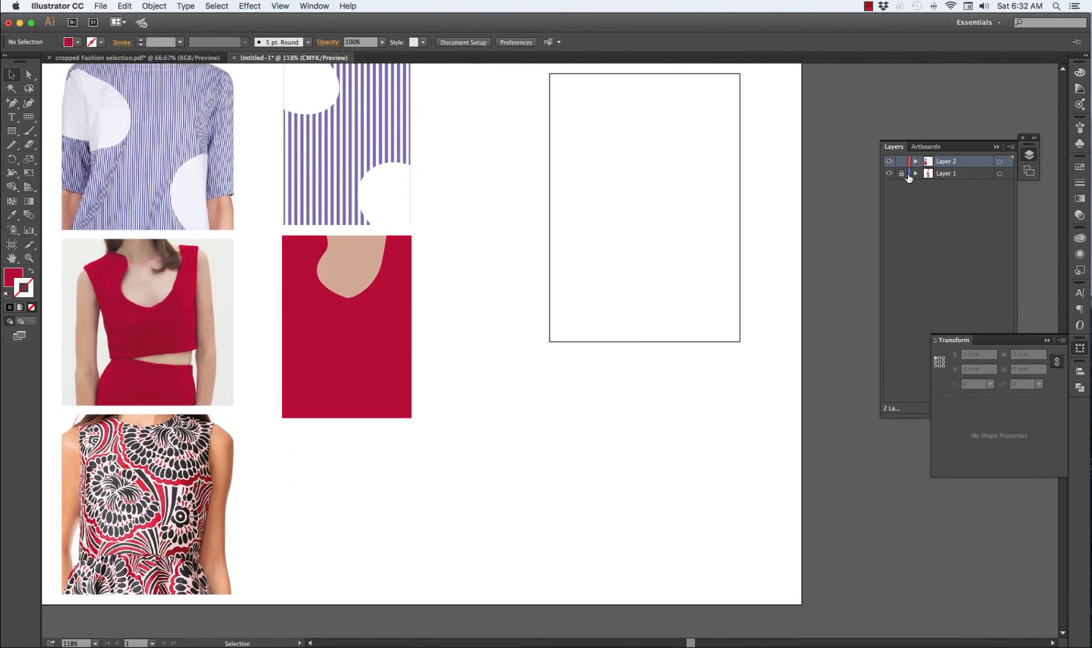
left_click(111, 486)
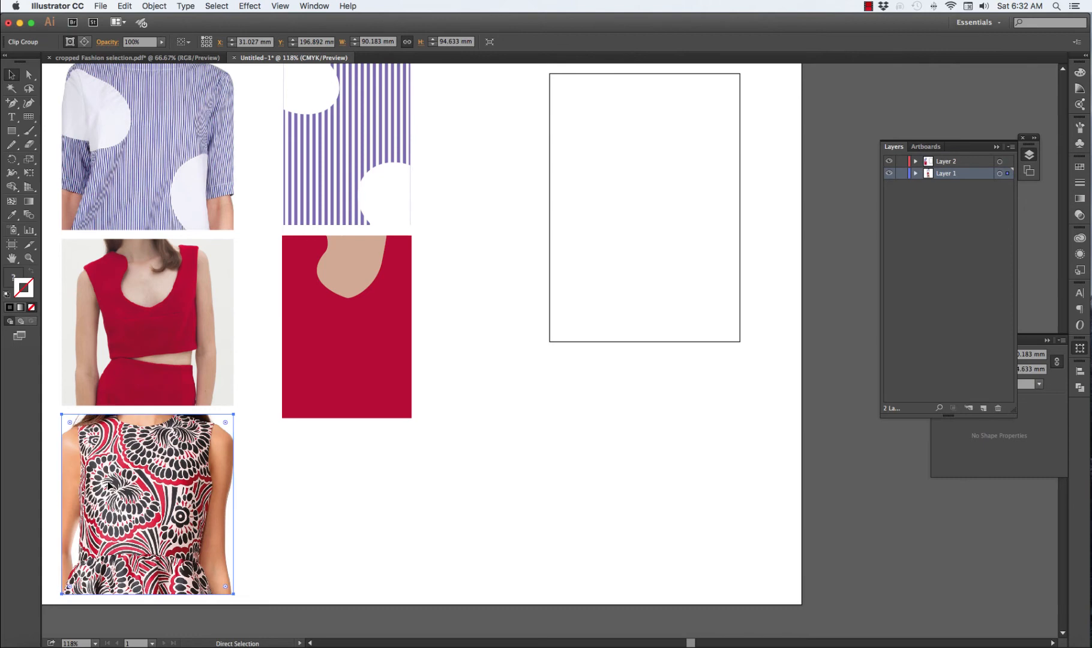
left_click(903, 175)
key("super+v")
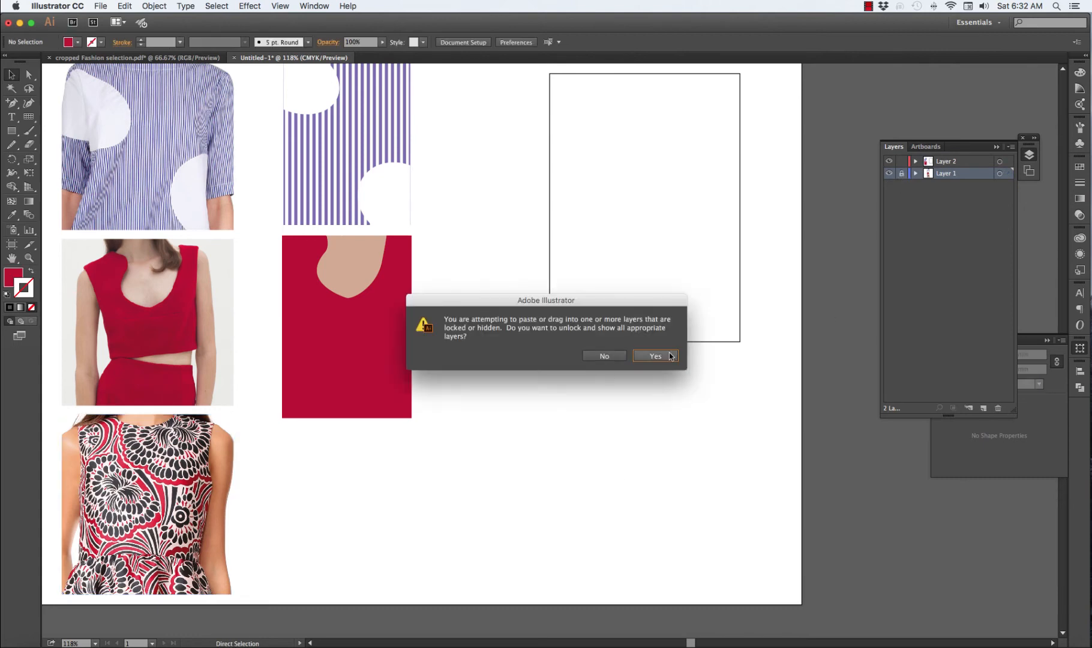
left_click(606, 356)
left_click(960, 162)
key("super+v")
left_click_drag(607, 314, 563, 461)
Duplicate the empty rectangle and scale it proportionally to about 58 × 81 mm over the fabric area of the copied dress photo
left_click(551, 225)
key("super+c")
key("super+v")
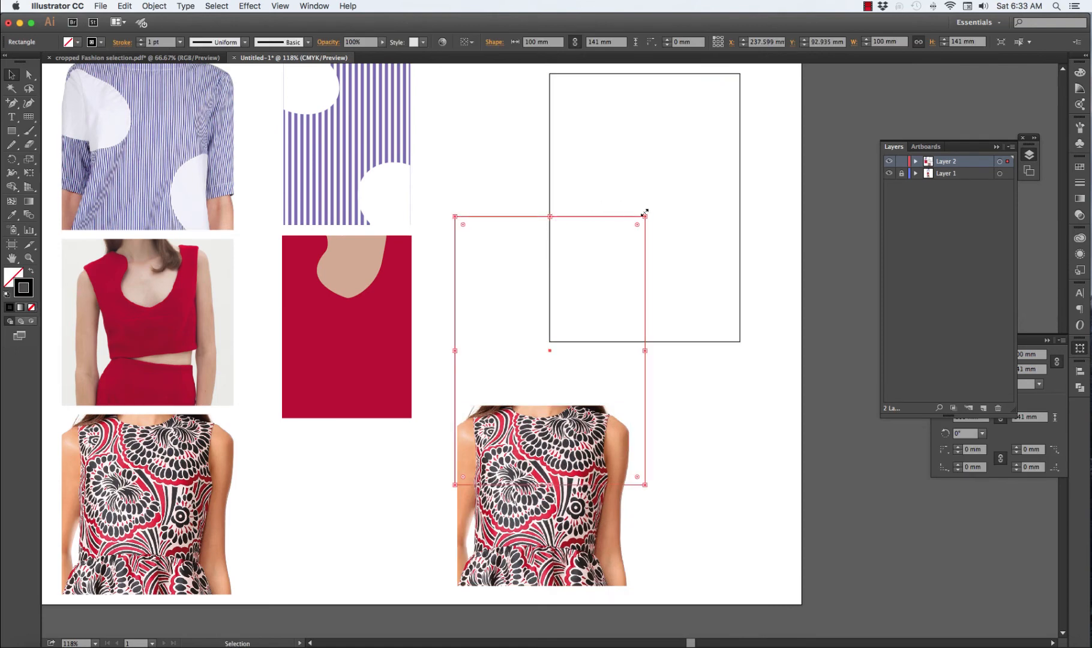
left_click_drag(645, 217, 565, 423)
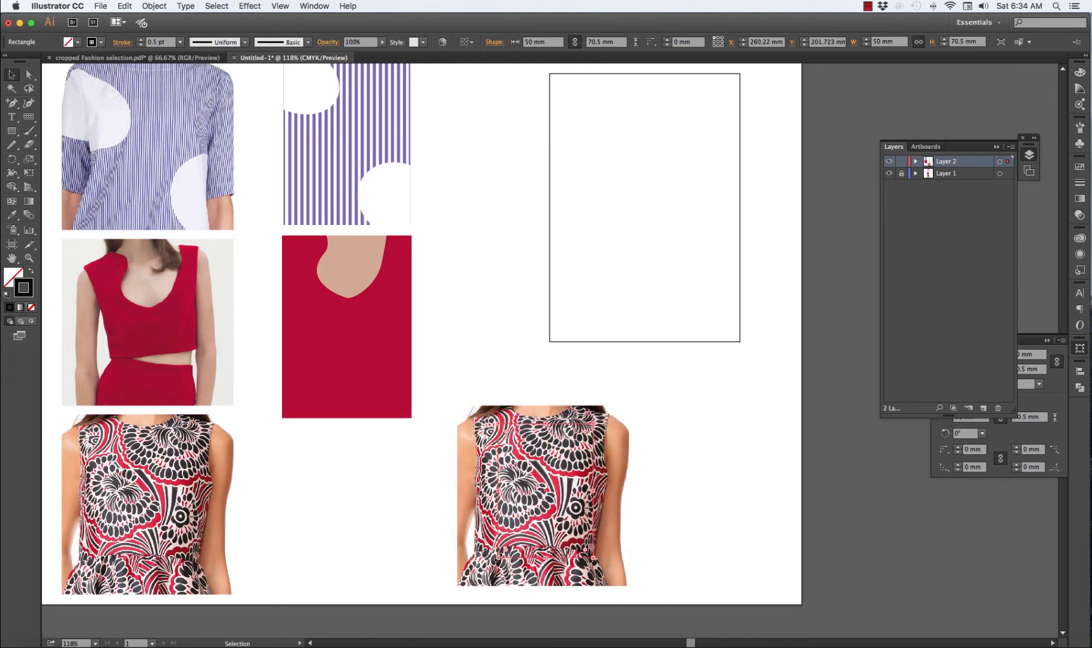
left_click_drag(497, 559, 479, 578)
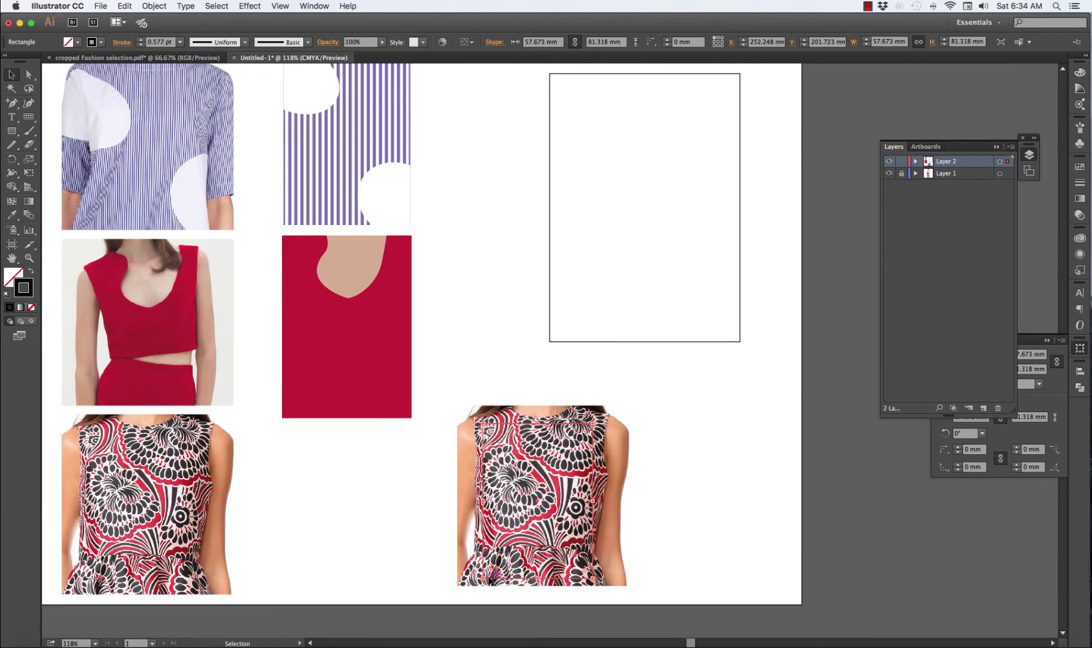
Clip the copied dress photo to the small rectangle with a clipping mask
left_click(683, 449)
left_click_drag(656, 401, 526, 497)
right_click(548, 473)
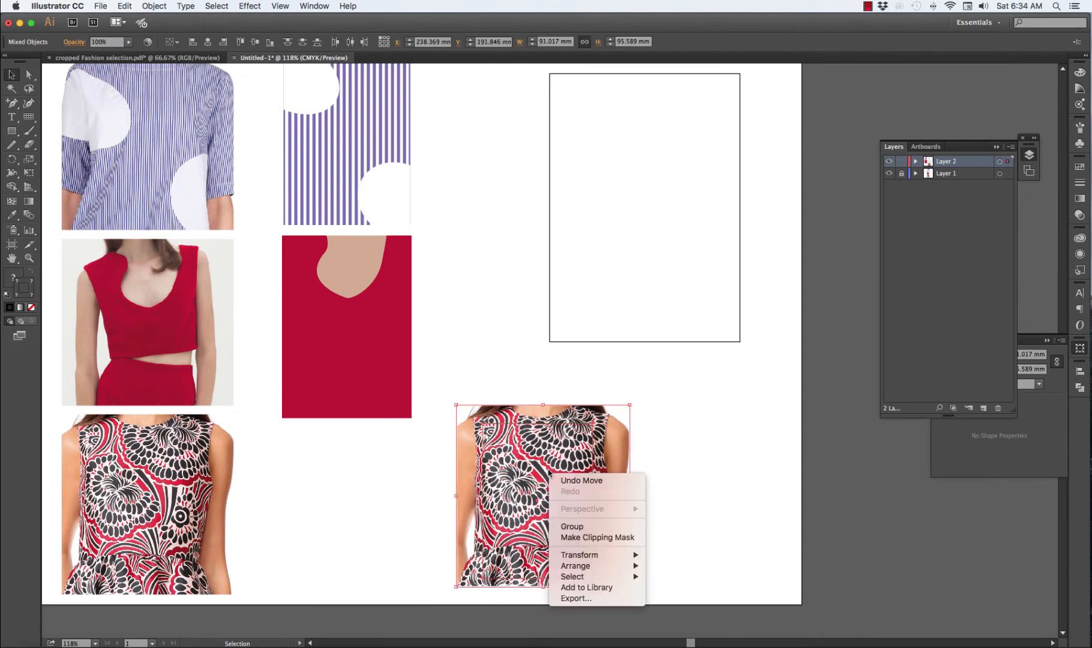
left_click(597, 537)
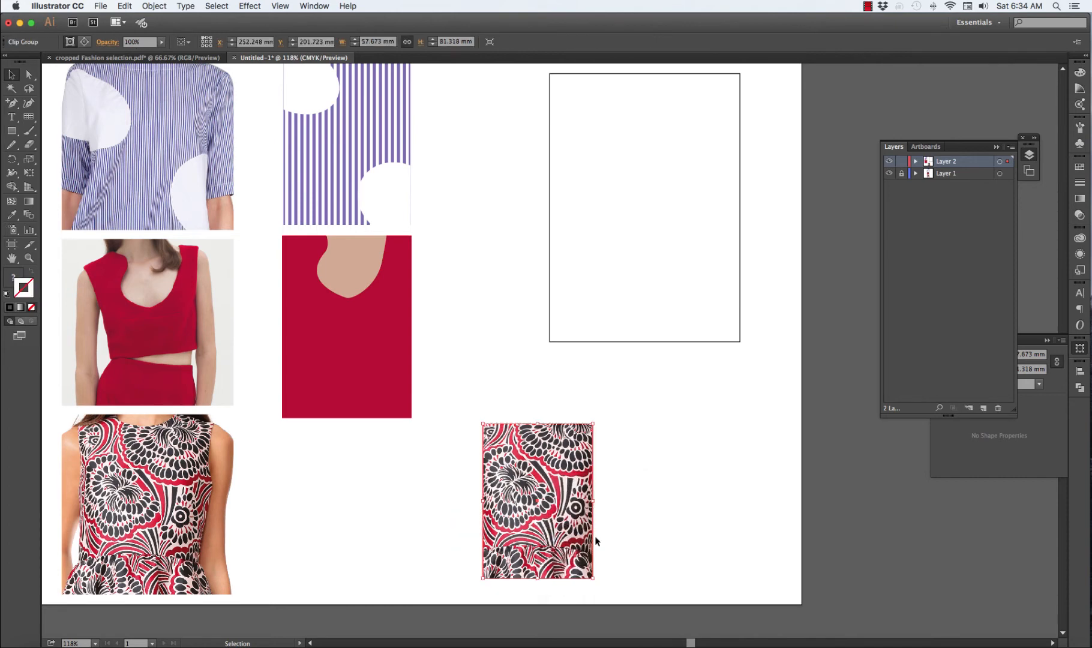
Rasterize the clipped dress pattern in CMYK at High (300 ppi) with a white background
left_click(154, 7)
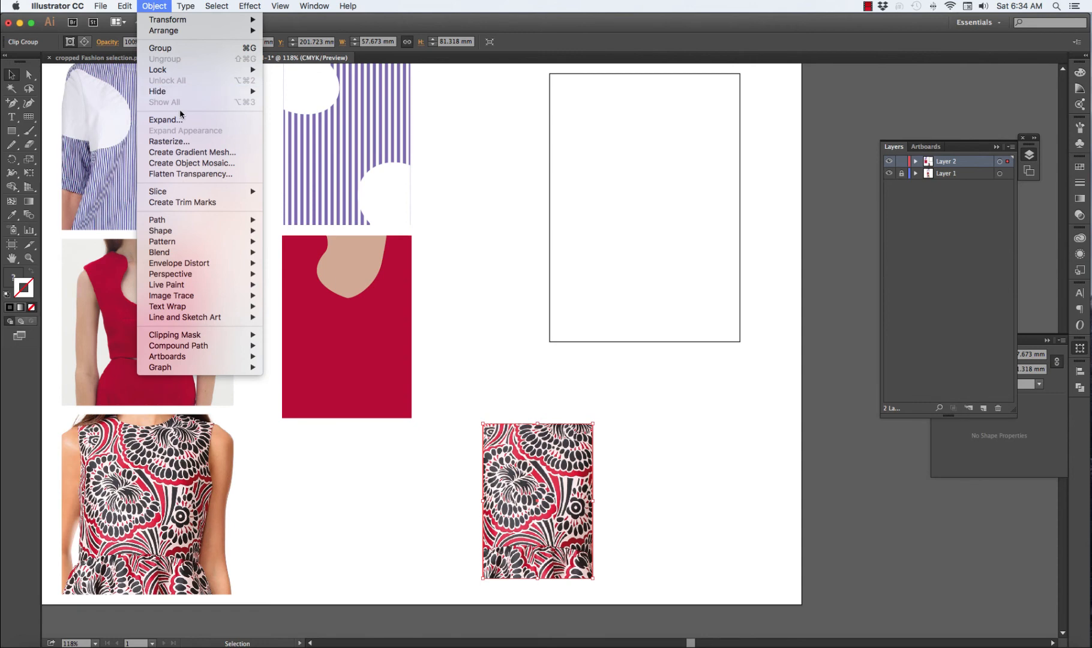
left_click(168, 142)
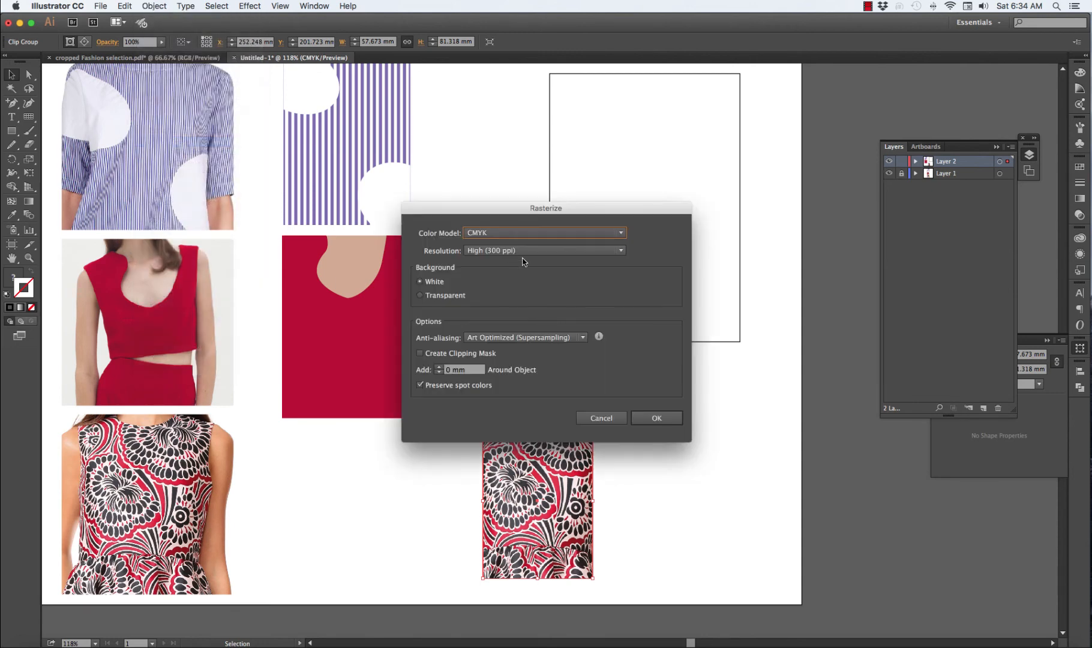
left_click(657, 418)
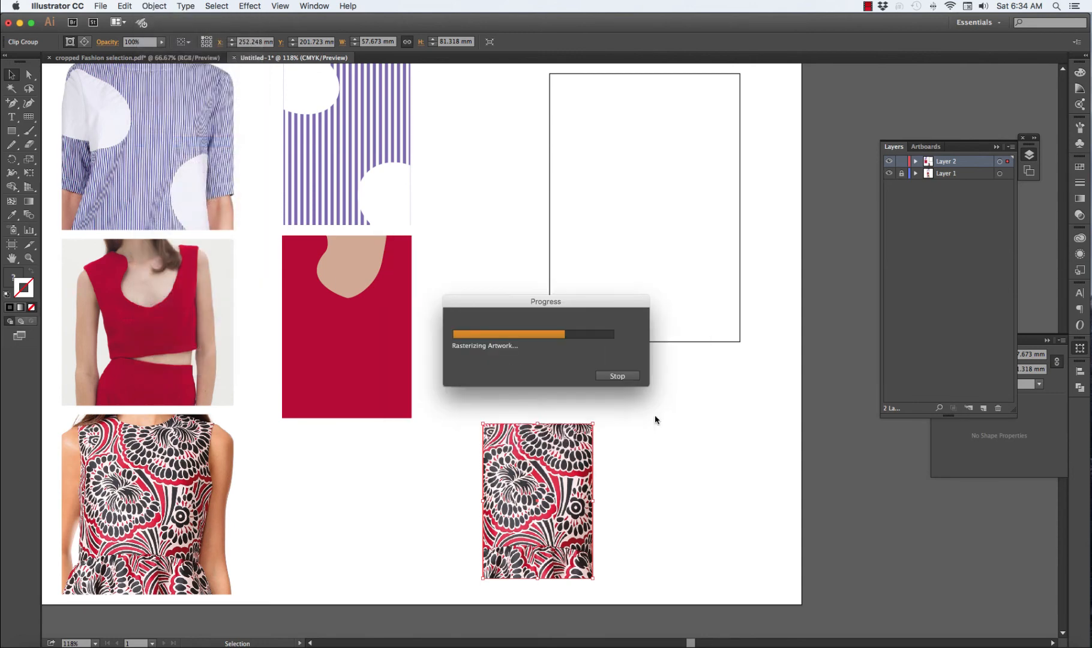
left_click(665, 410)
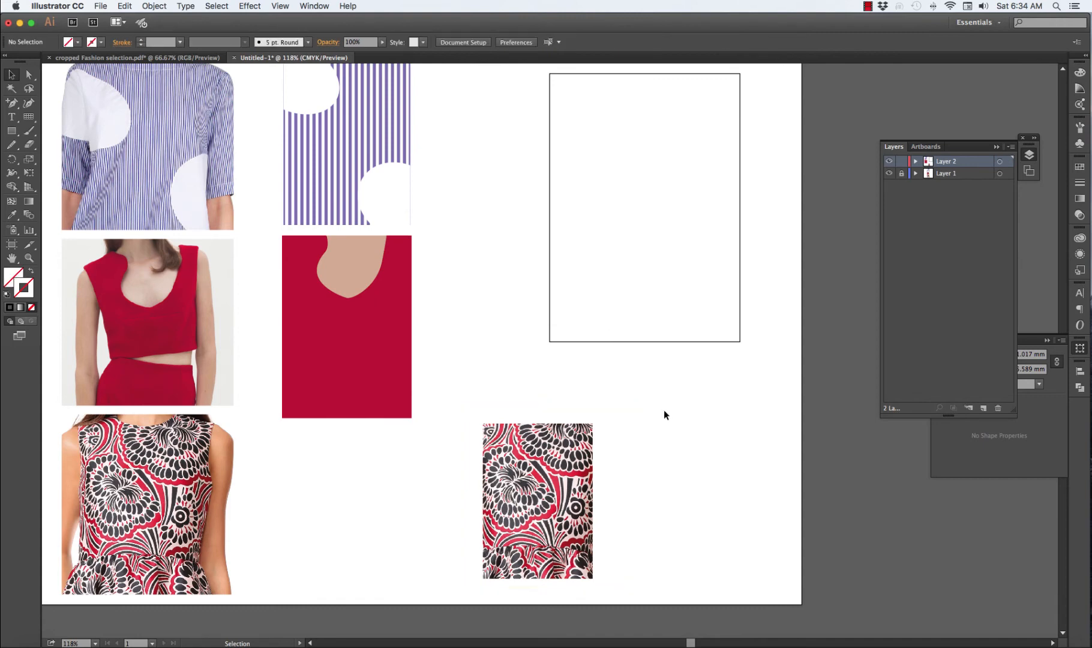
Shift the rasterized dress pattern slightly up and to the right and convert it with Image Trace using the default preset
left_click_drag(565, 437, 600, 419)
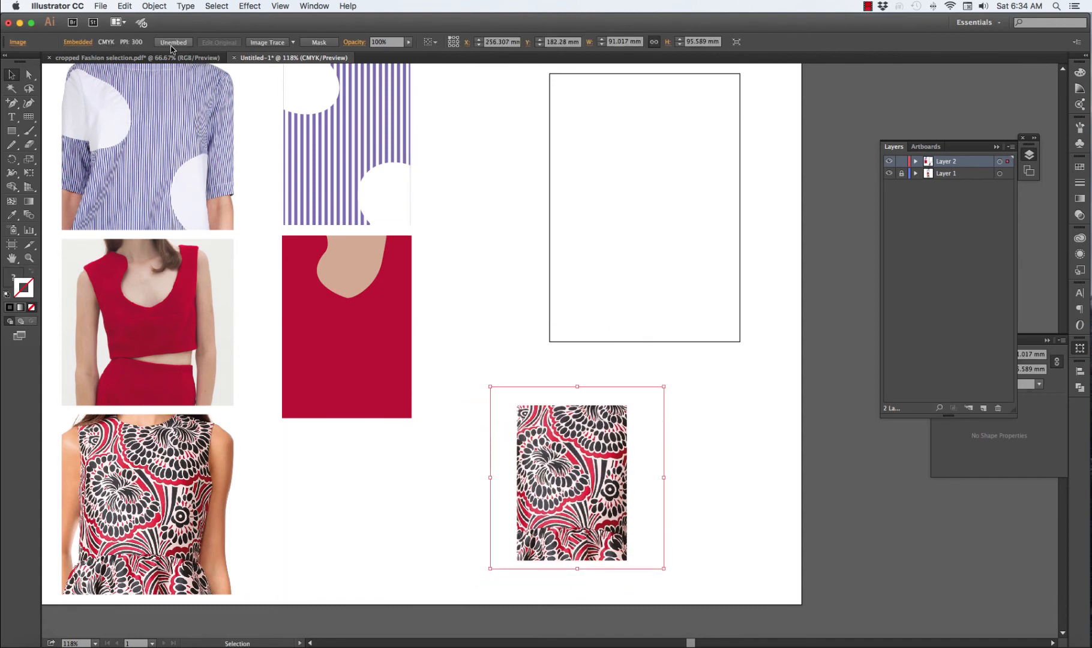
left_click(160, 7)
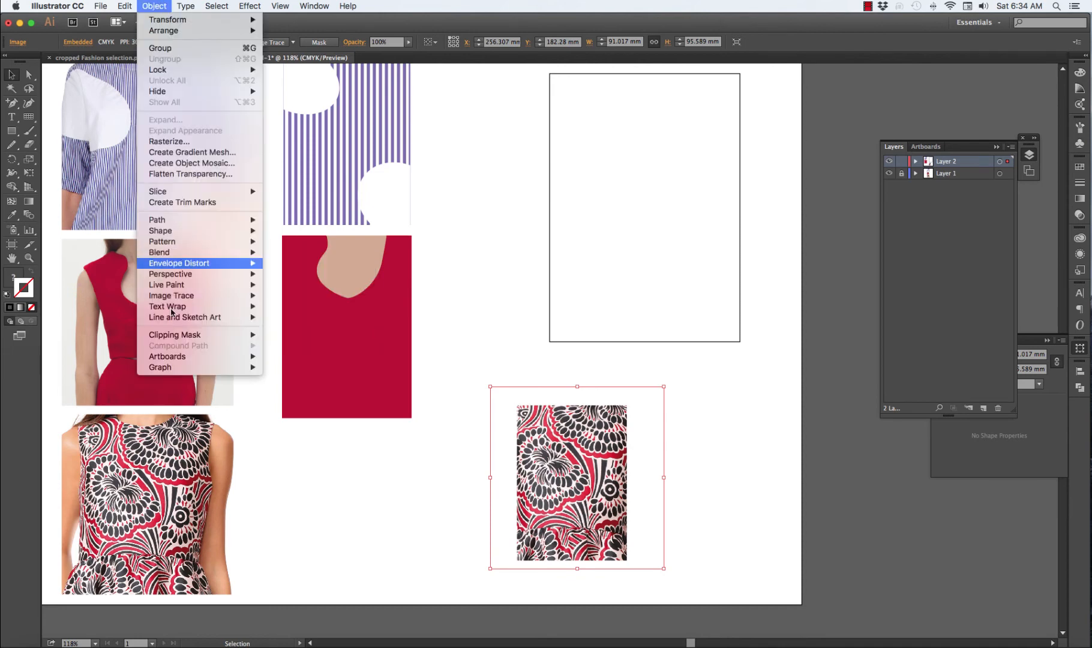
mouse_move(179, 295)
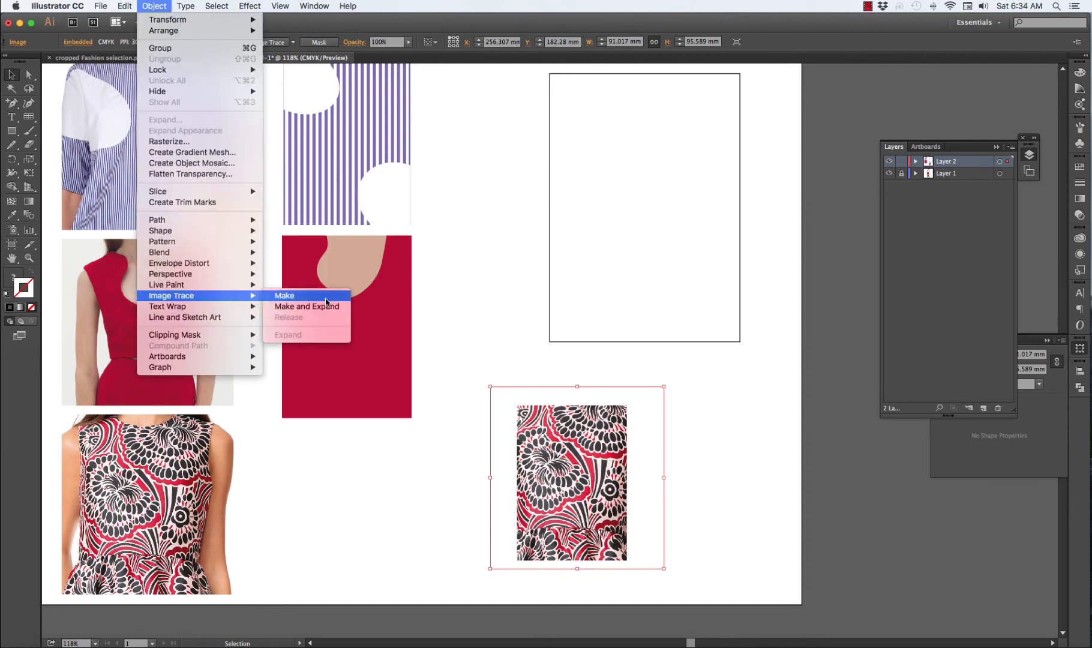
left_click(325, 301)
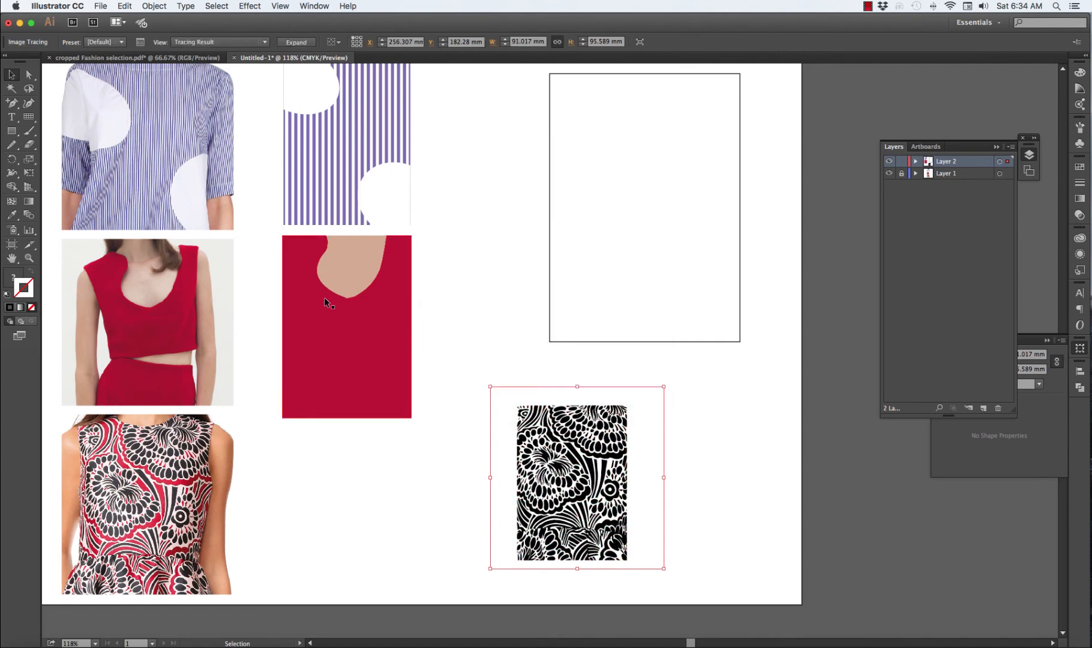
key("super+plus")
key("super+plus")
key("super+plus")
key("super+plus")
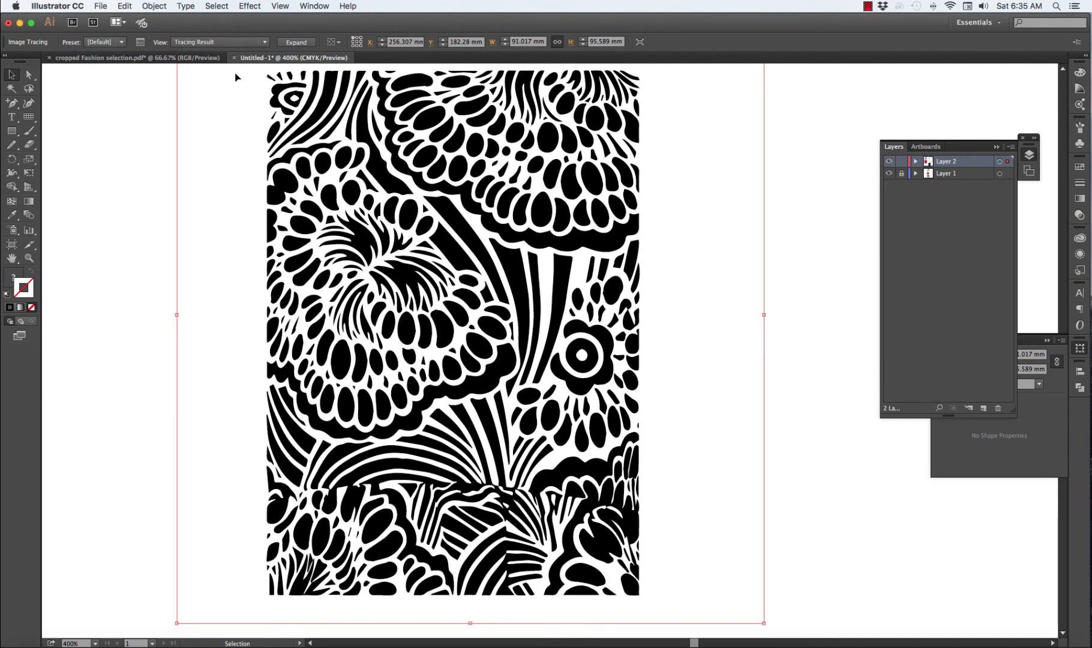
Change the image tracing's preset to 3 Colors
left_click(122, 42)
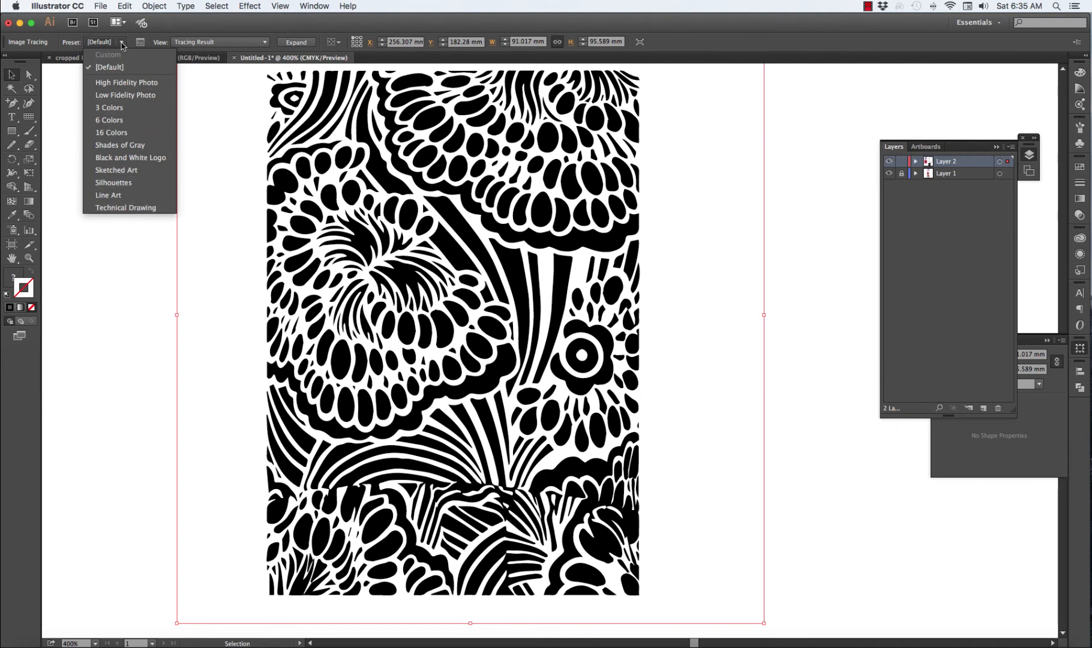
left_click(141, 43)
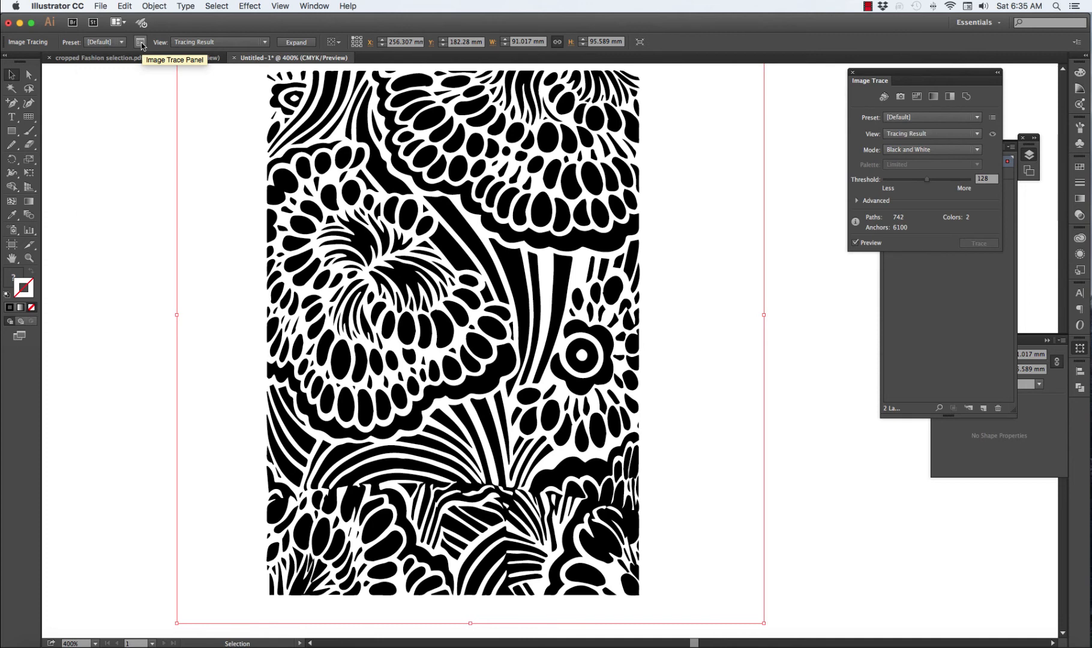
mouse_move(905, 77)
left_mouse_down()
mouse_move(788, 76)
mouse_move(646, 138)
left_mouse_up()
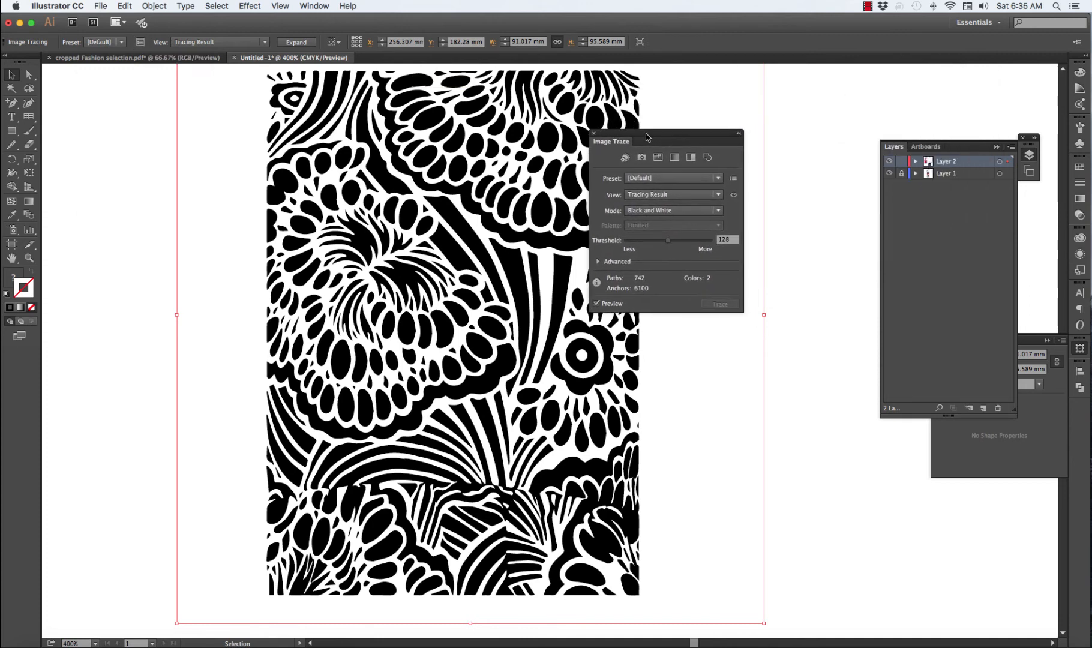
left_click(719, 178)
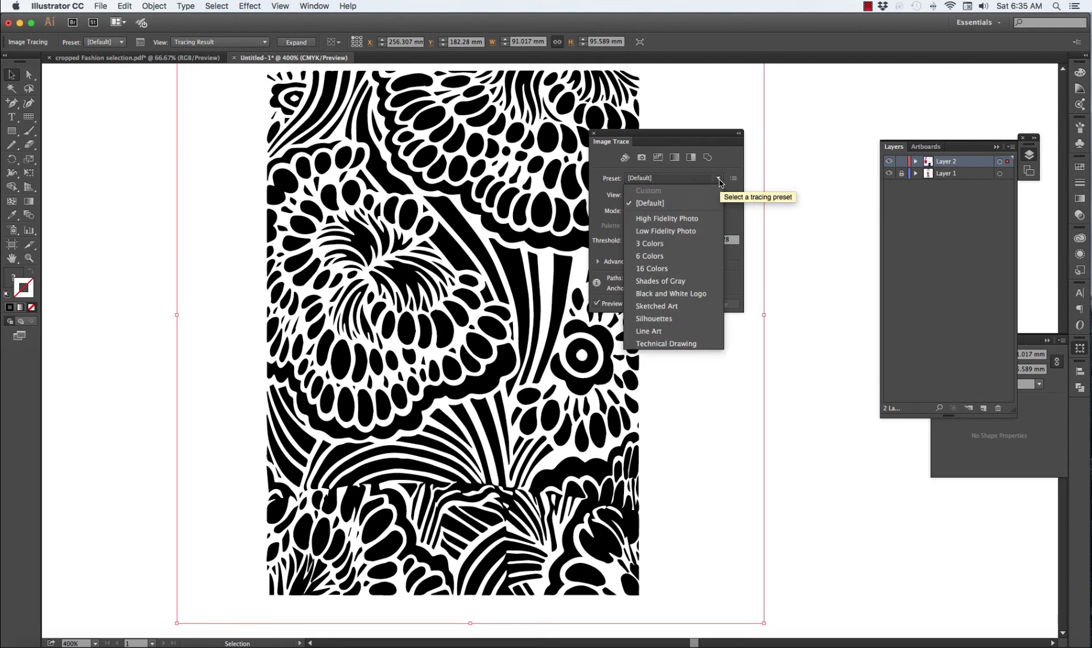
left_click(783, 142)
left_click(719, 178)
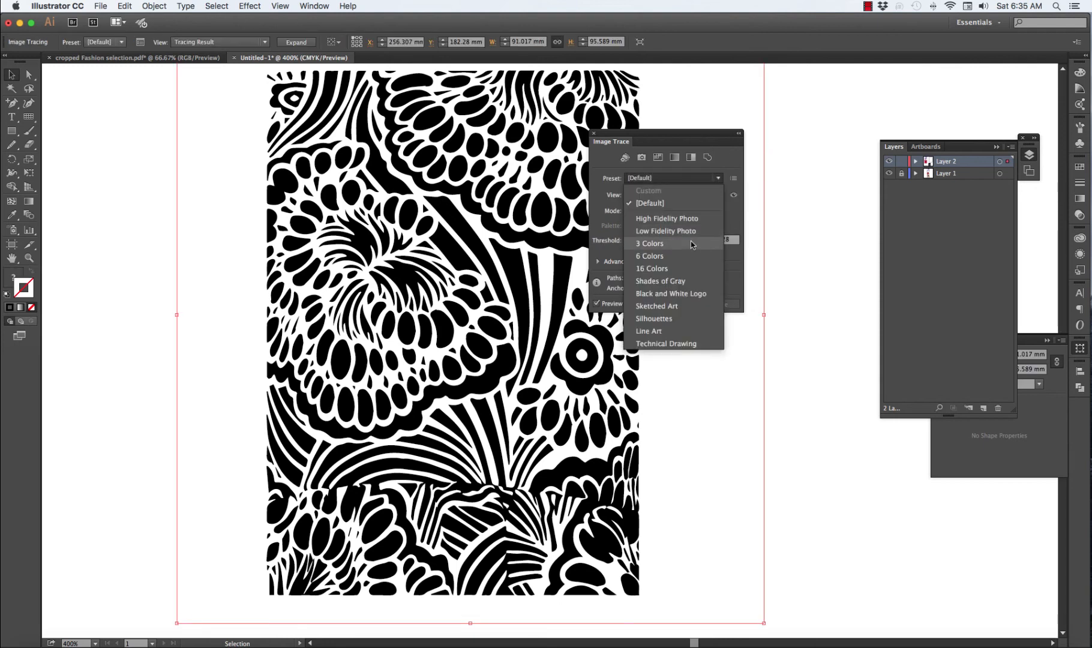
left_click(693, 244)
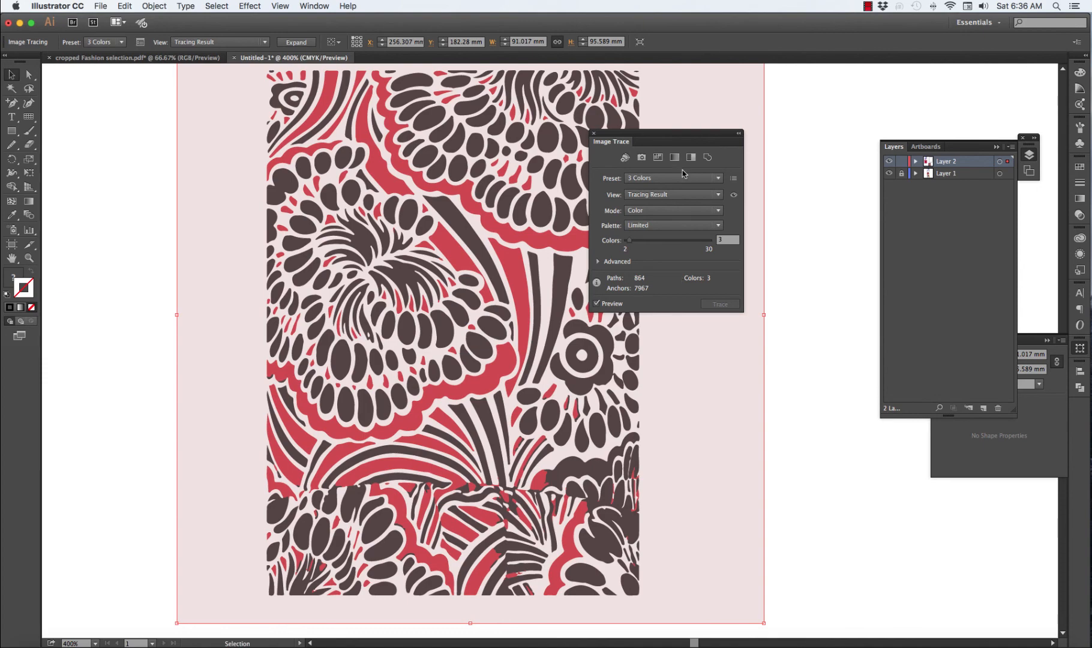
Expand the three-colour tracing into editable paths and ungroup them
left_click(296, 42)
key("super+equal")
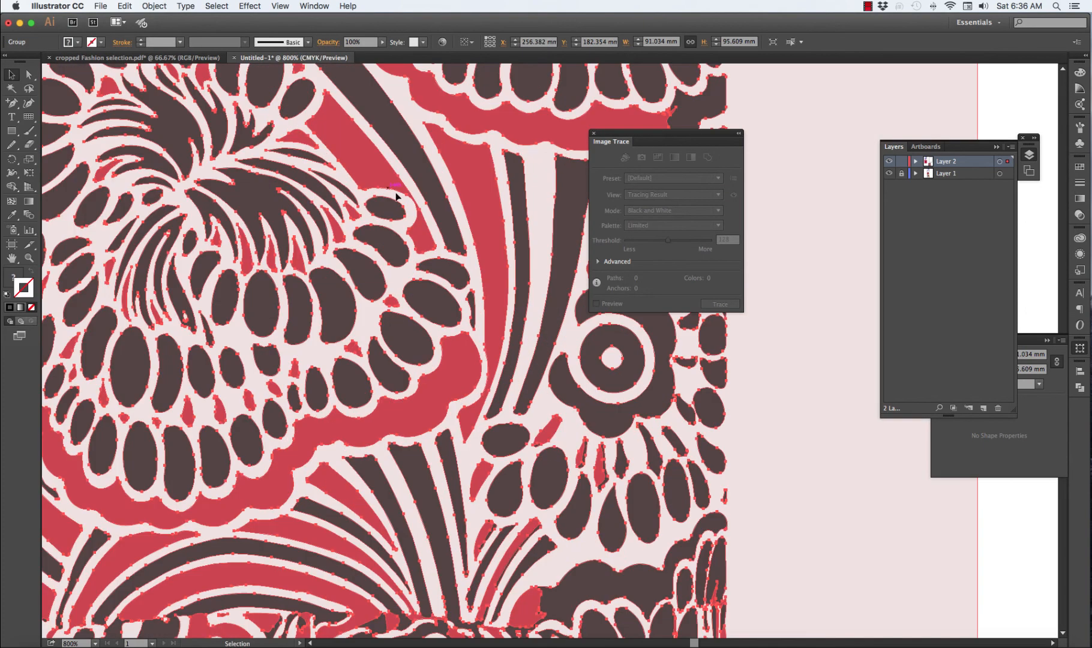
left_click(790, 404)
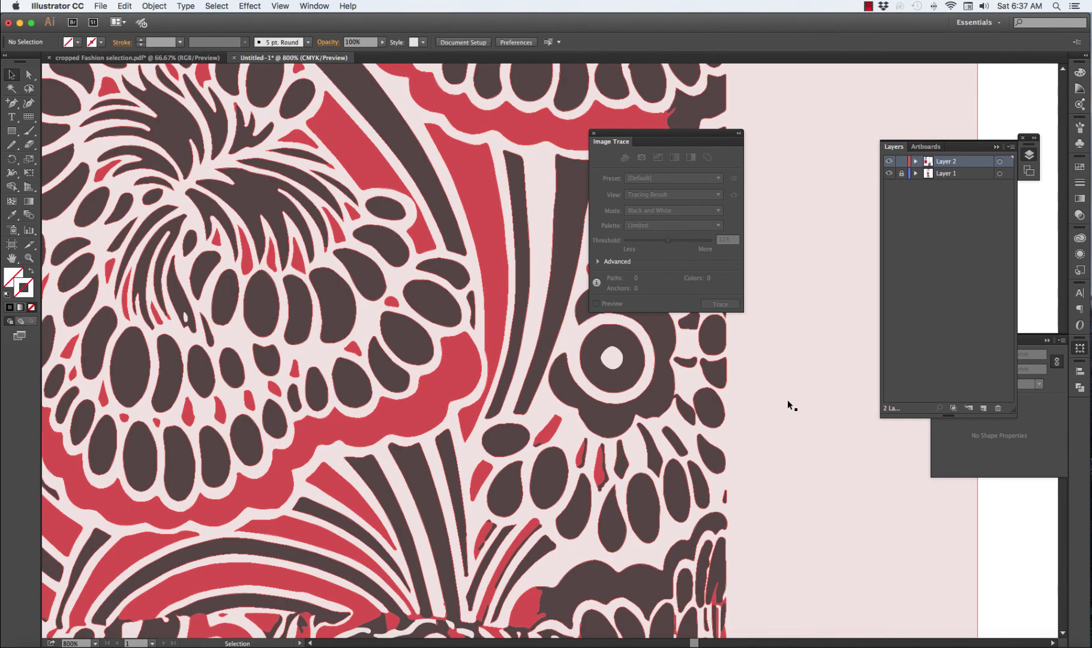
left_click(678, 413)
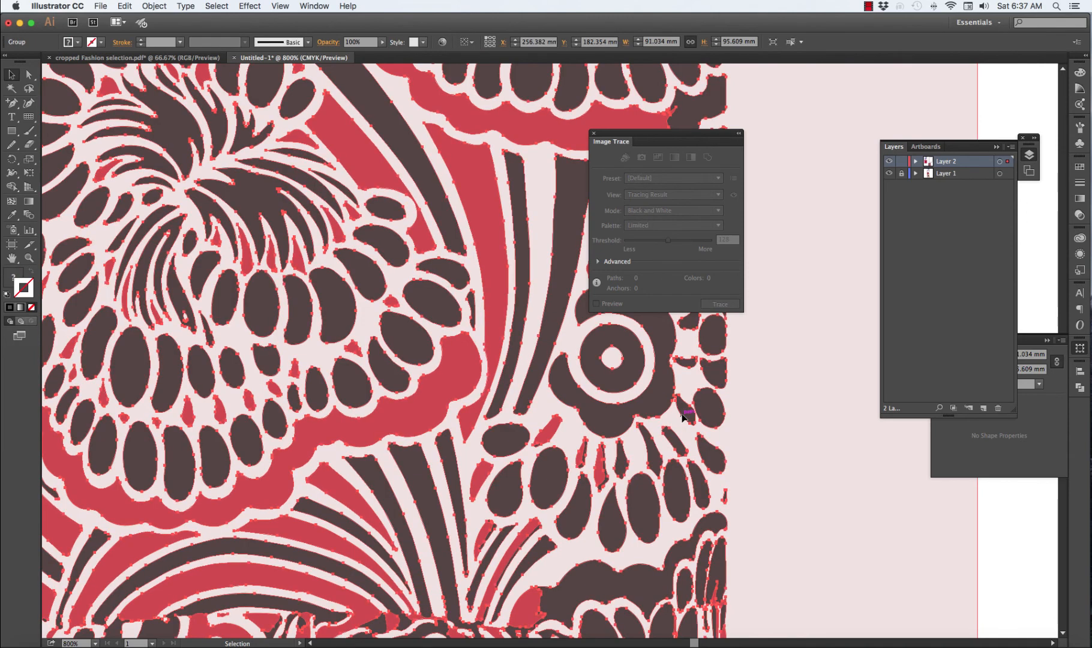
right_click(683, 418)
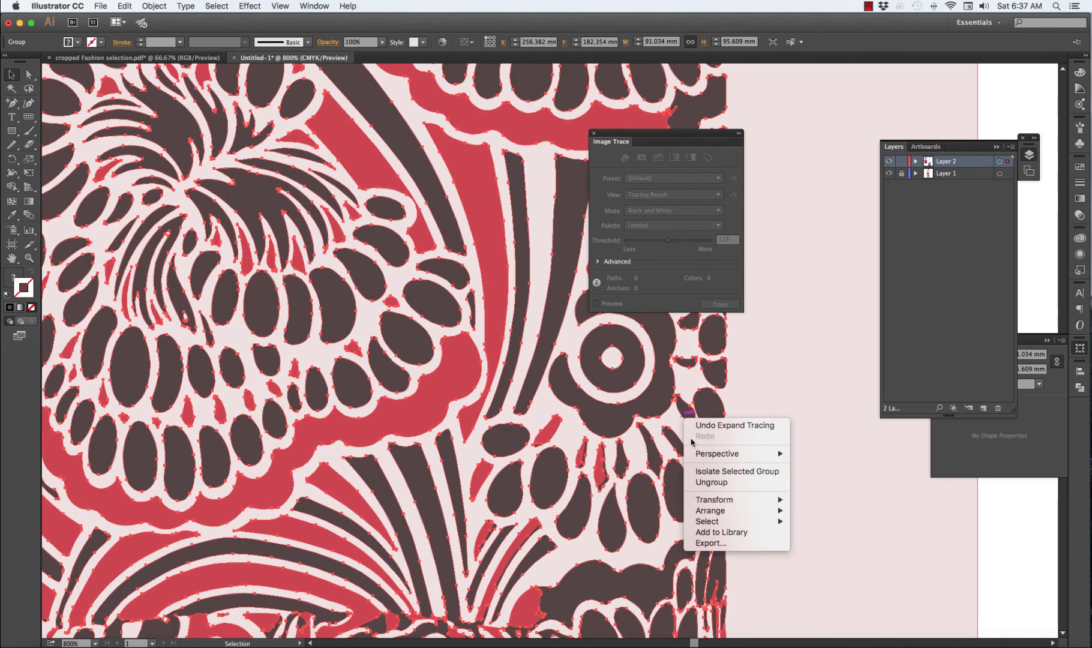
left_click(716, 485)
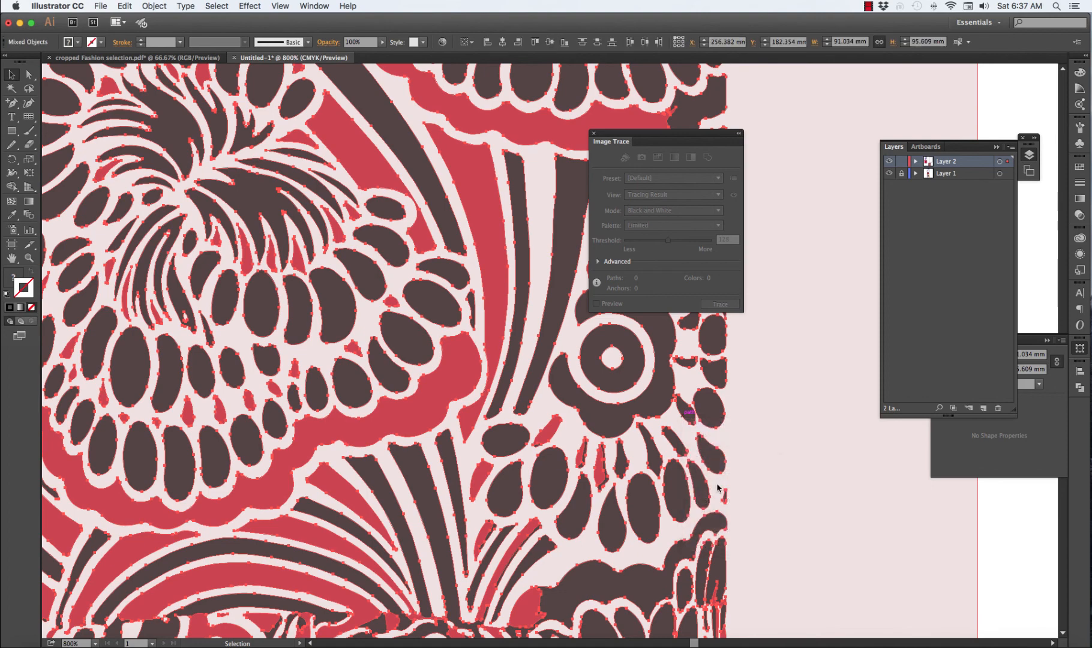
Delete the pale pink background shape from the traced dress pattern
left_click(1026, 546)
key("super+a")
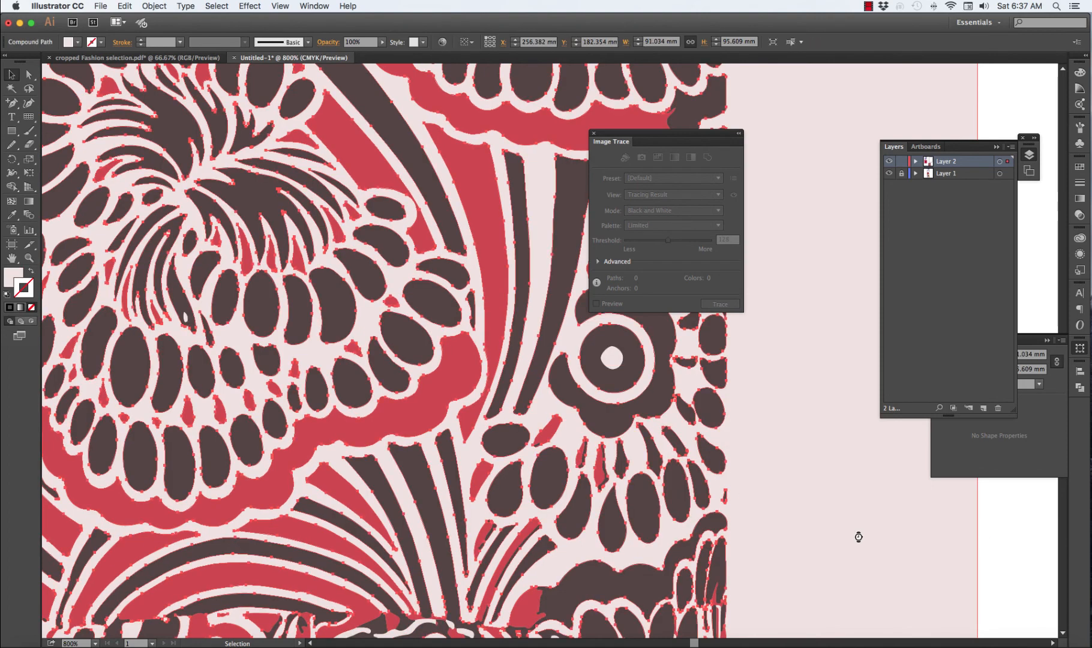
key("Delete")
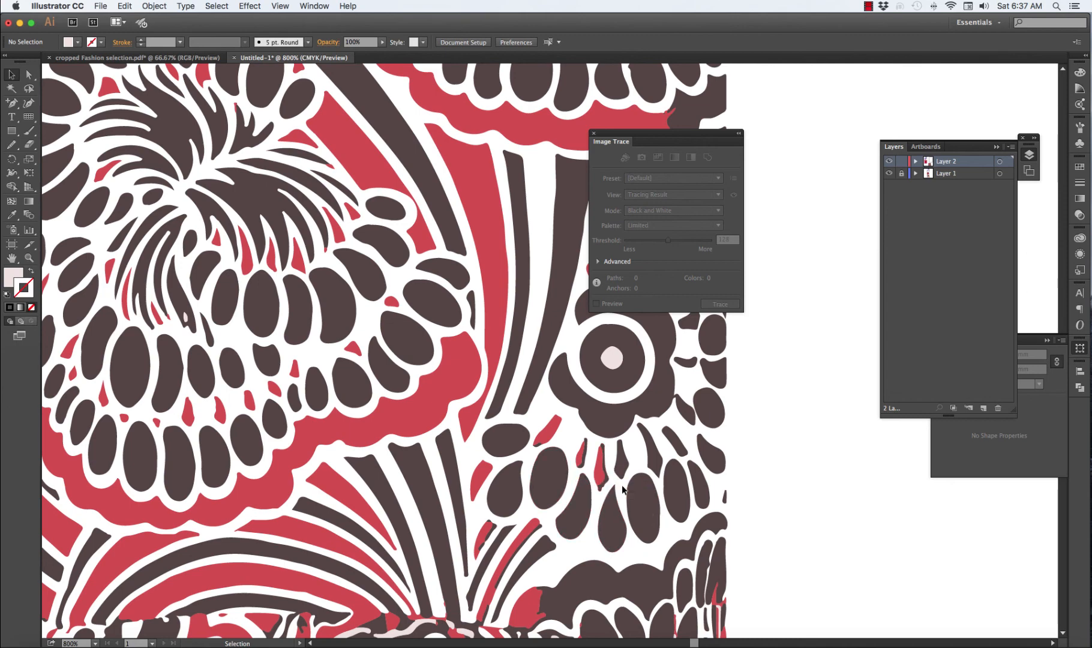
key("super+equal")
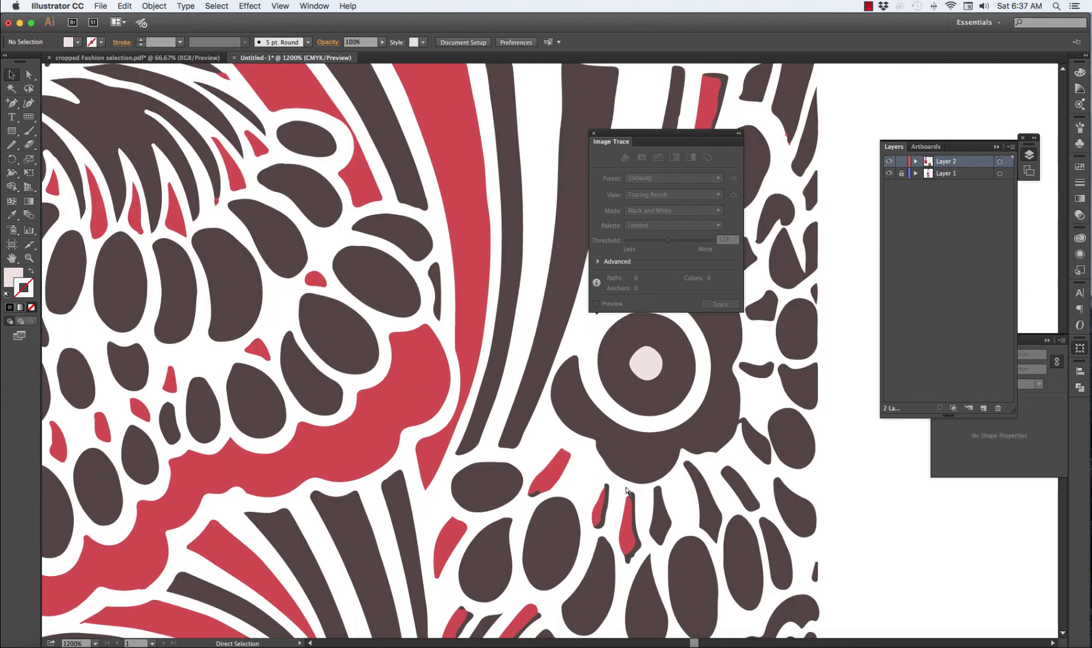
key("super+equal")
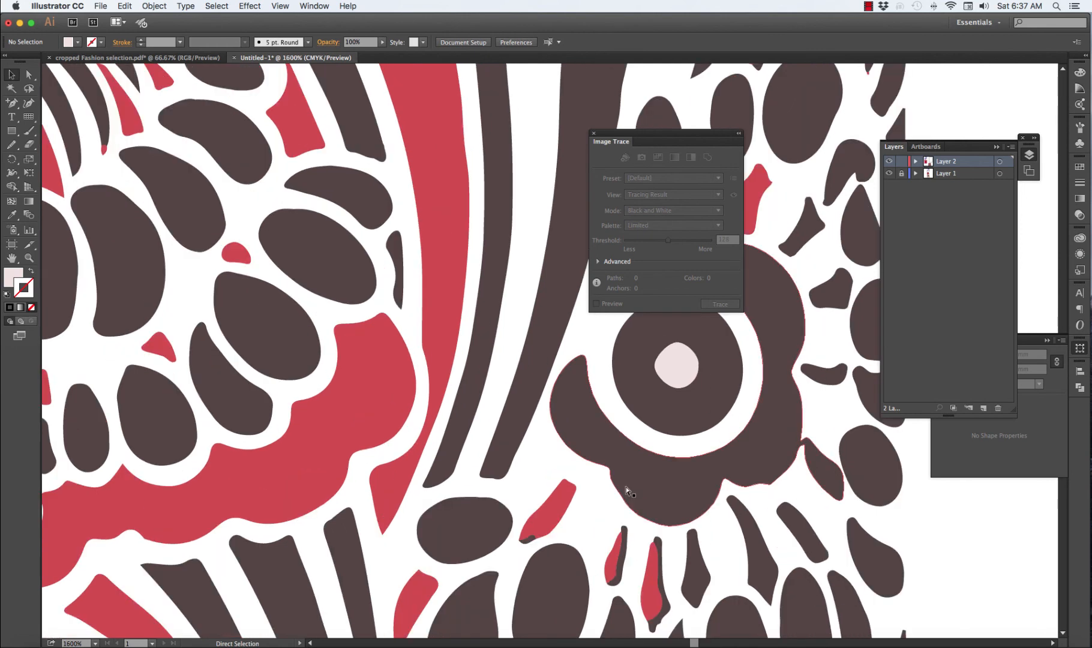
key("super+minus")
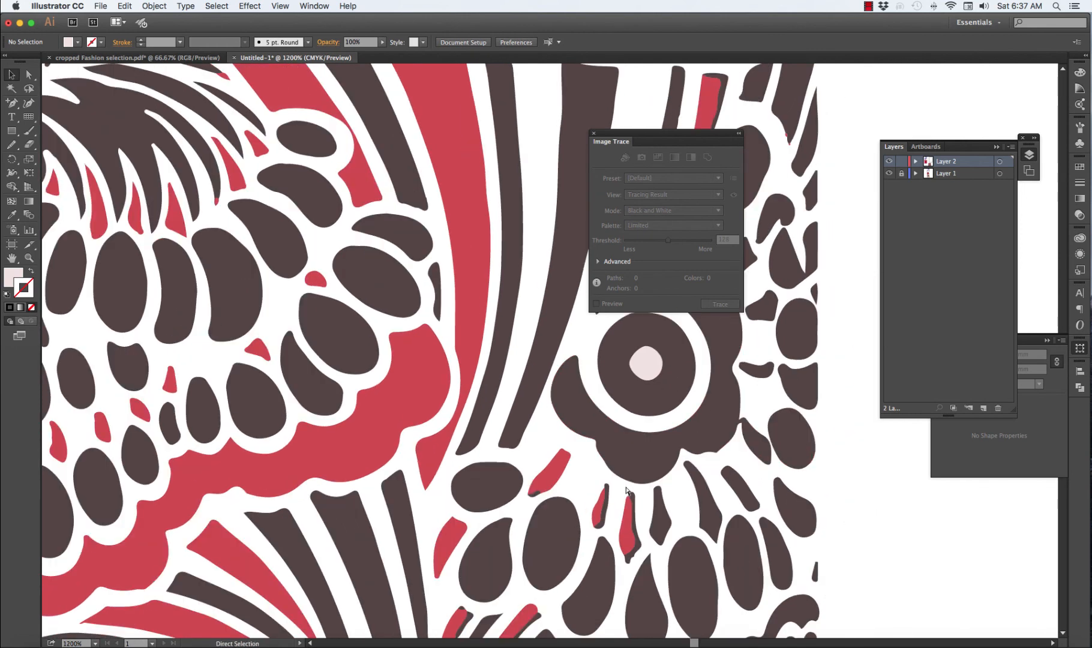
key("super+0")
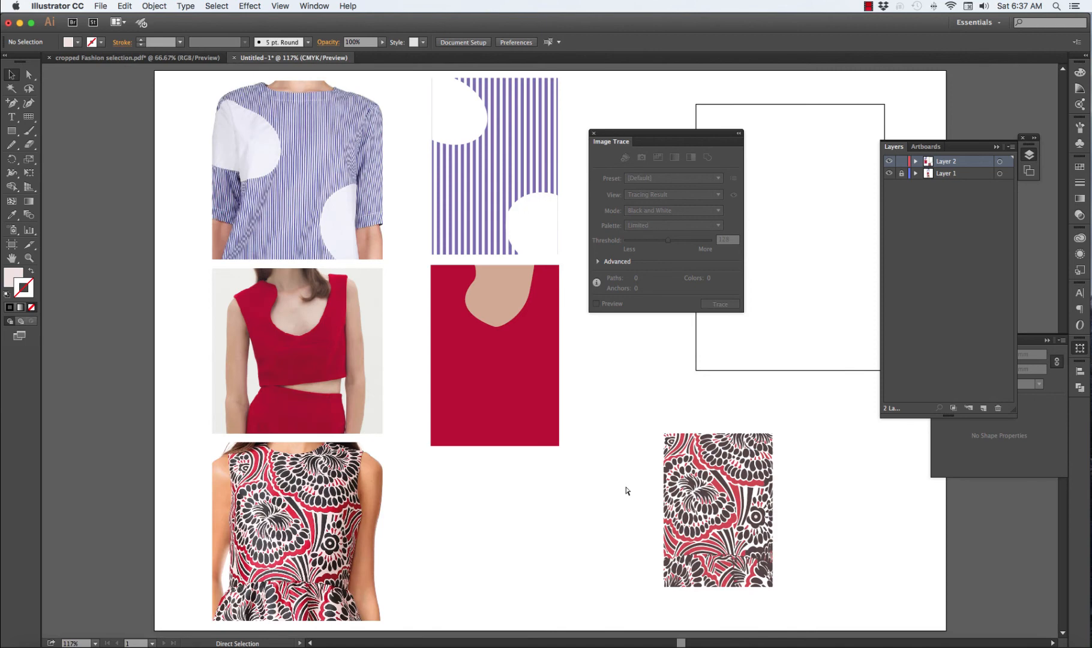
Group all the paths of the traced dress pattern and move it directly below the red neckline swatch, beside the dress photo
scroll(790, 518, "right", 1)
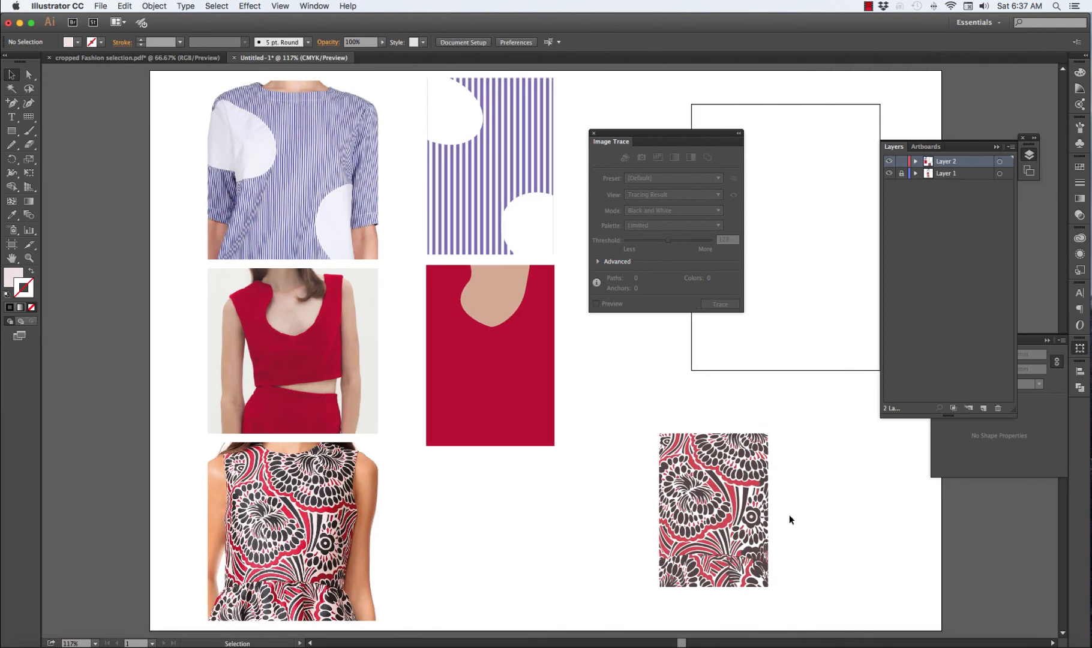
scroll(789, 514, "right", 10)
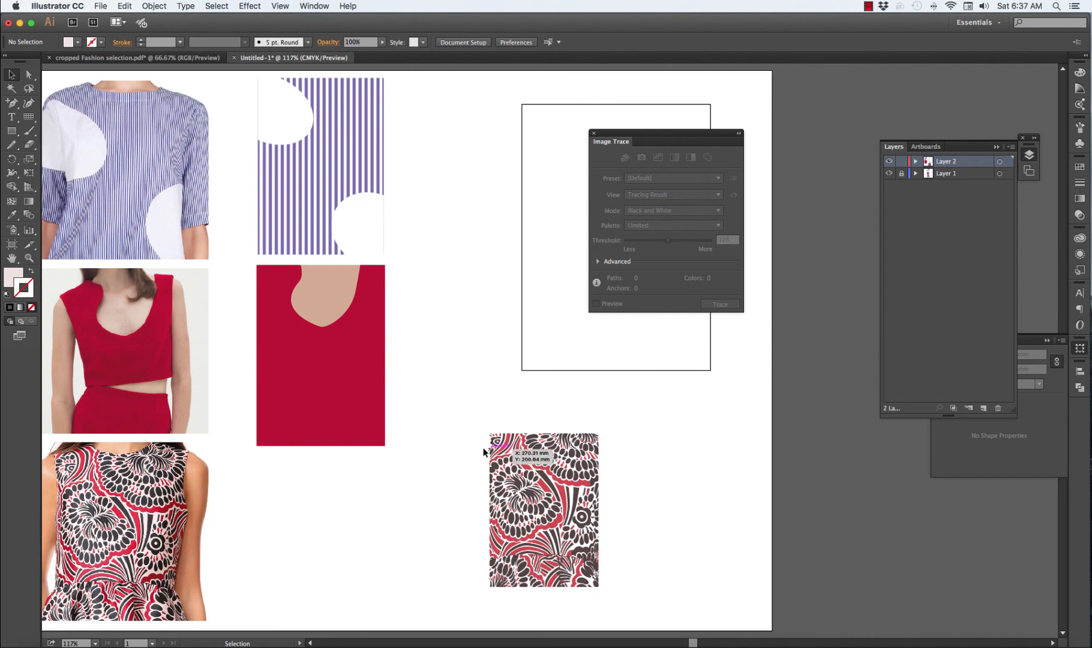
left_click_drag(477, 420, 604, 591)
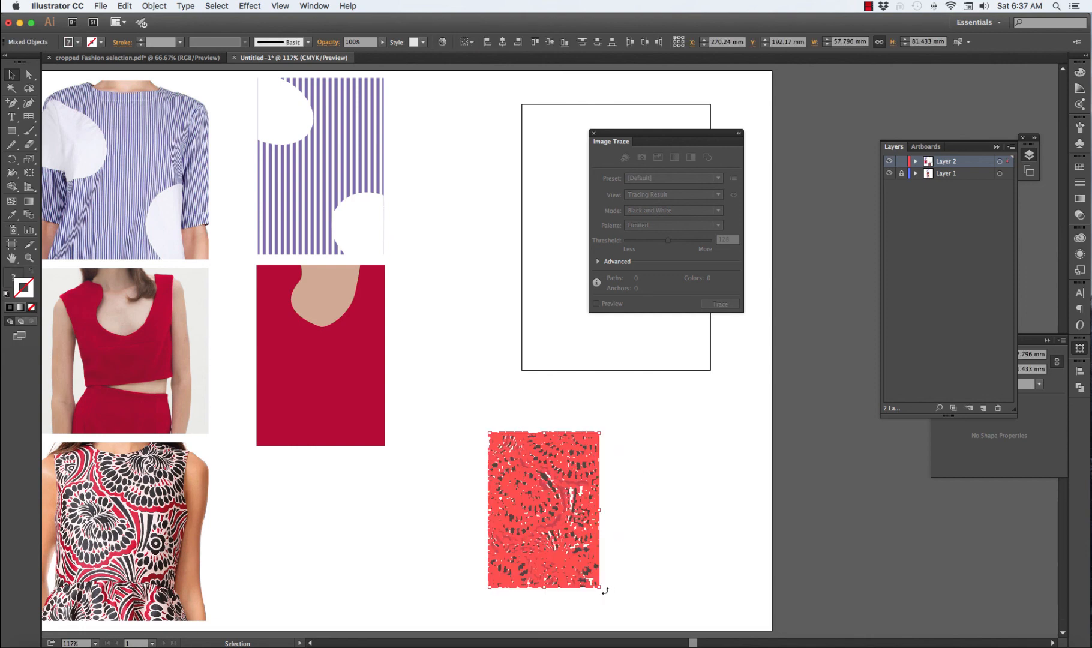
left_click(640, 585)
left_click_drag(554, 531, 322, 558)
scroll(404, 554, "down", 5)
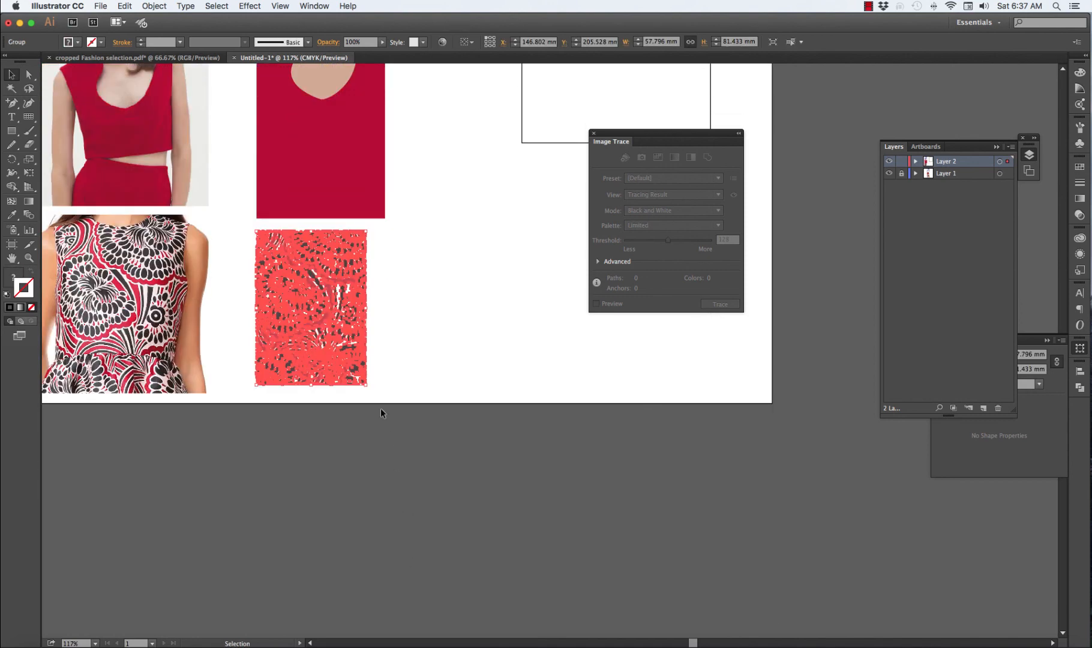
Enlarge the traced dress pattern proportionally to about 67 by 94 mm and shift it up to fit within the artboard
left_click_drag(364, 383, 393, 407)
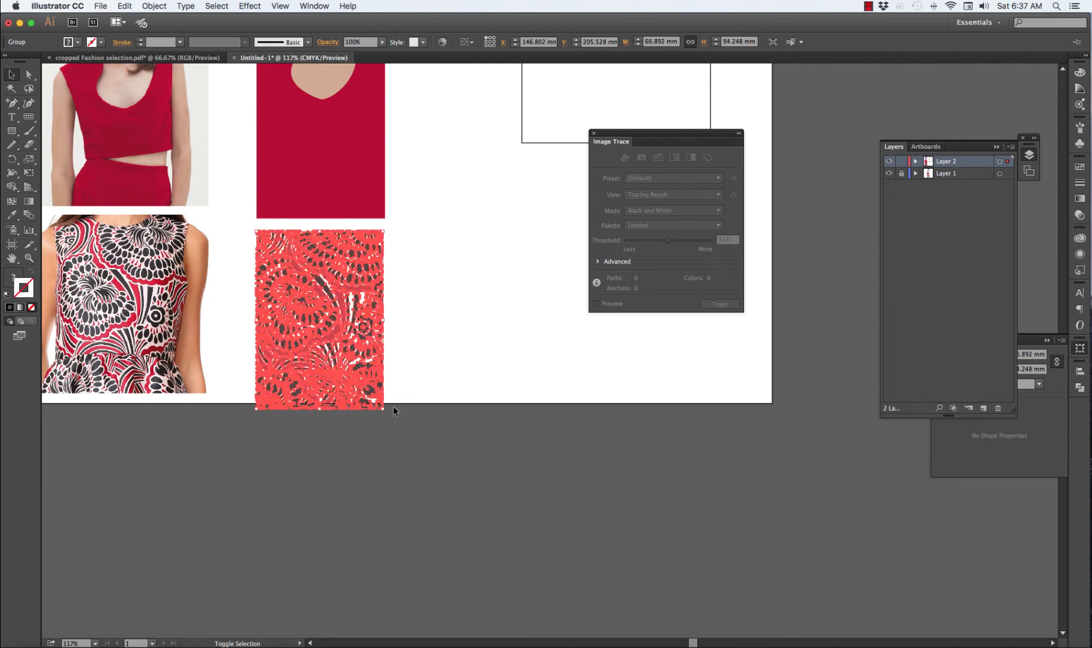
left_click_drag(361, 358, 360, 351)
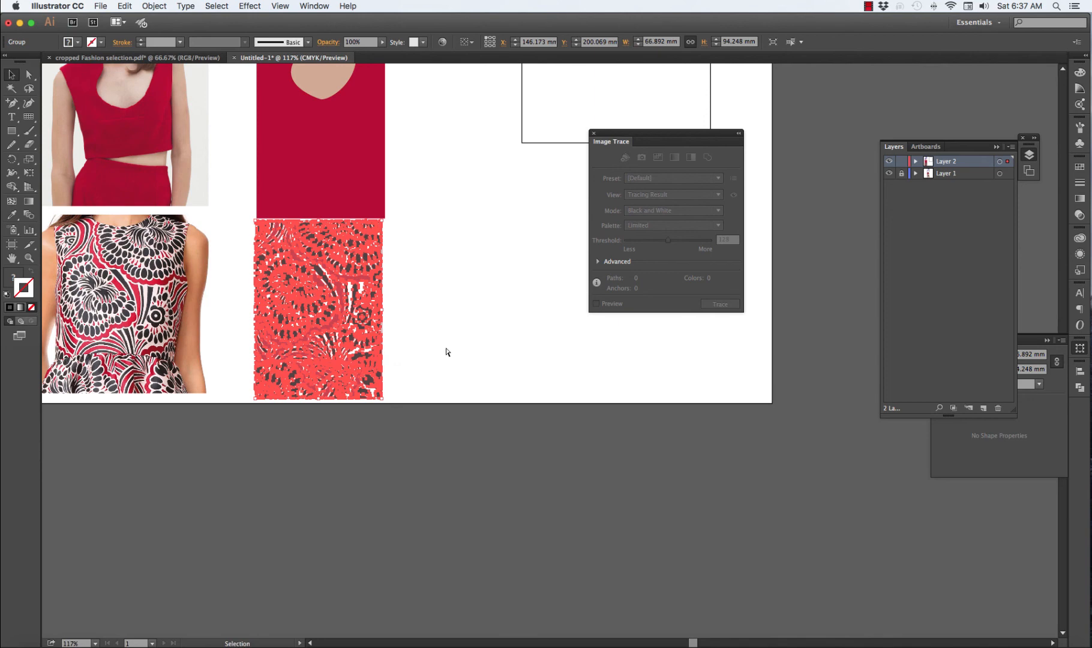
Close the Image Trace settings and shift the red neckline swatch slightly up, between the striped swatch and the dress pattern
key("super+0")
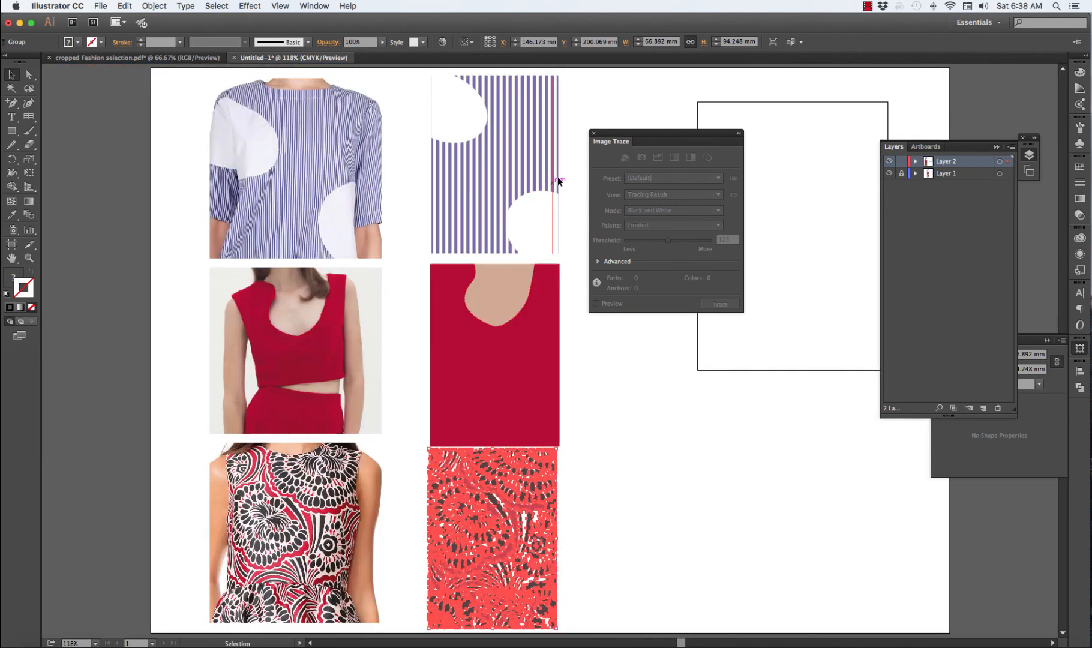
left_click(594, 134)
left_click(620, 328)
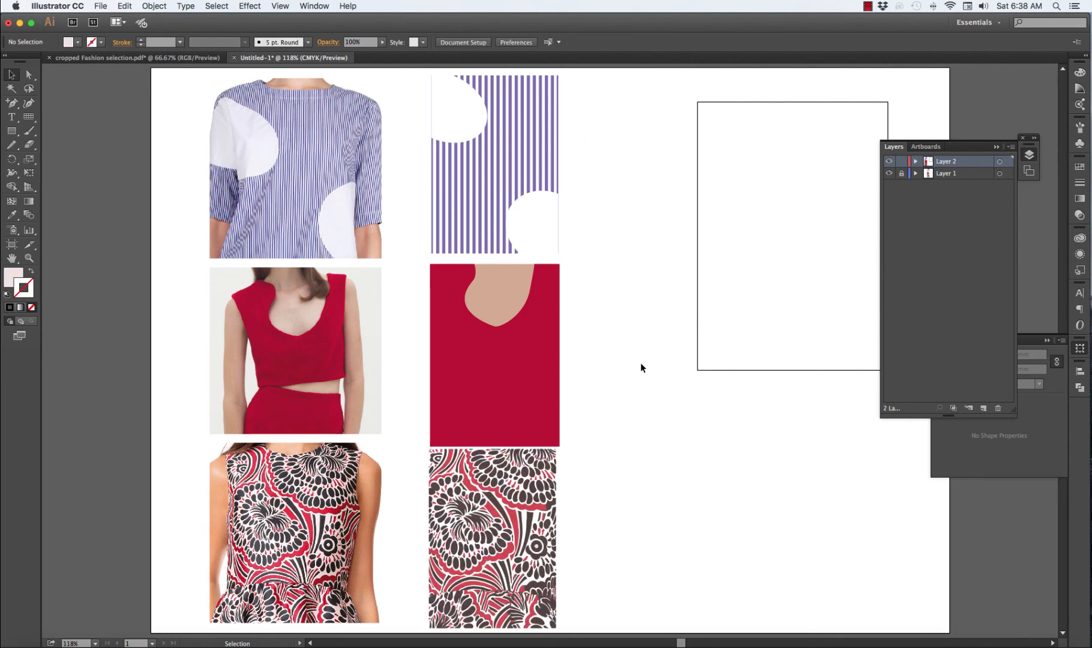
scroll(640, 363, "down", 1)
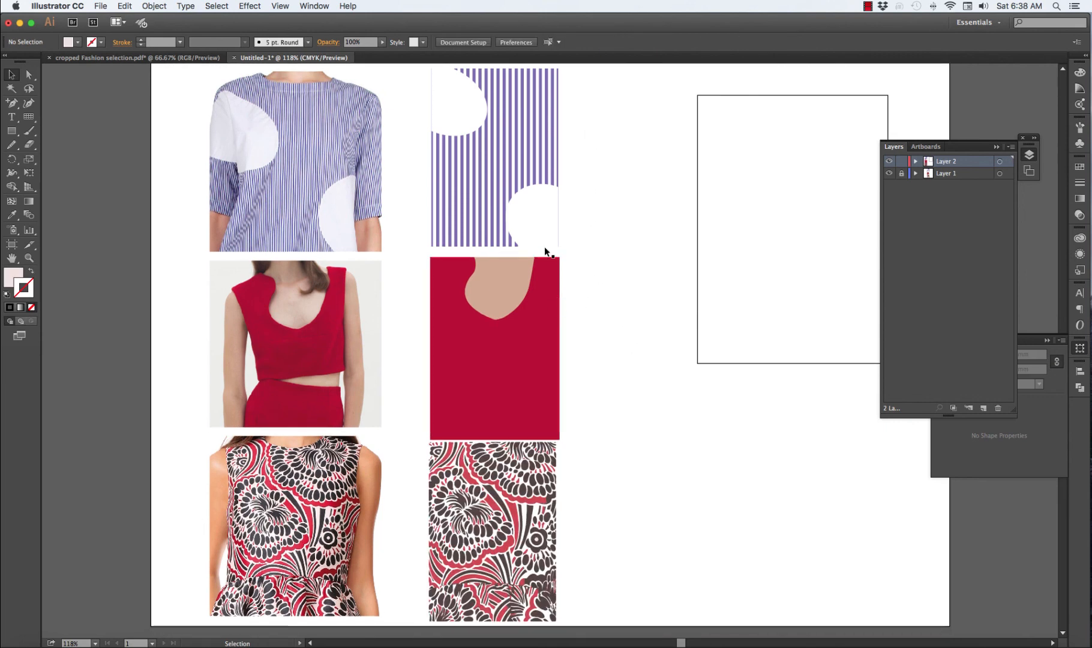
left_click_drag(536, 332, 537, 333)
left_click(611, 336)
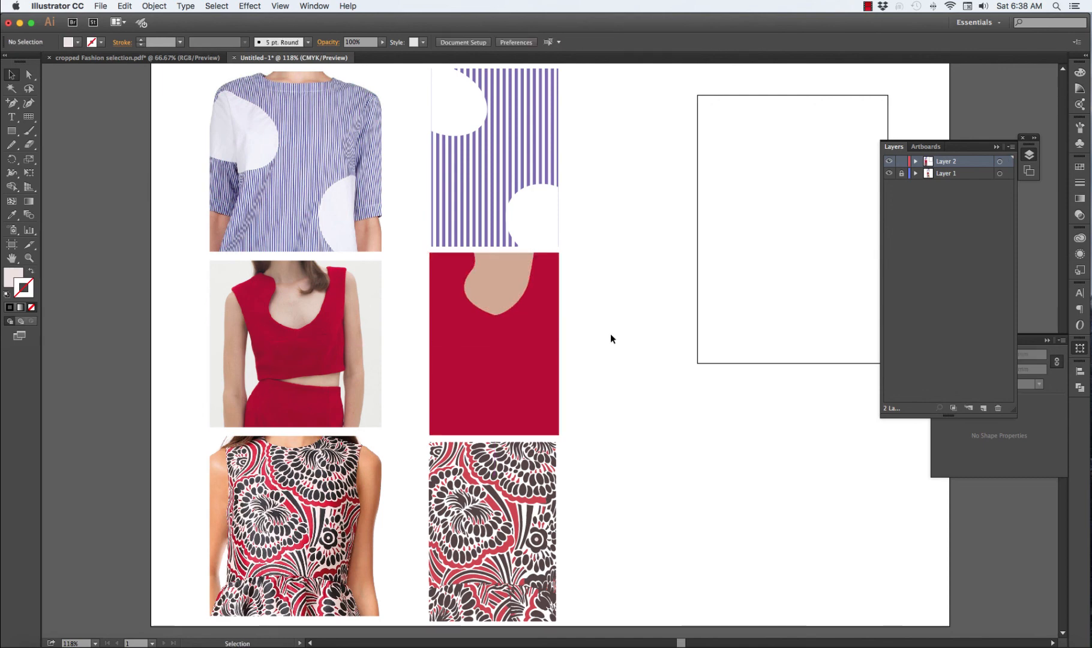
scroll(611, 336, "up", 1)
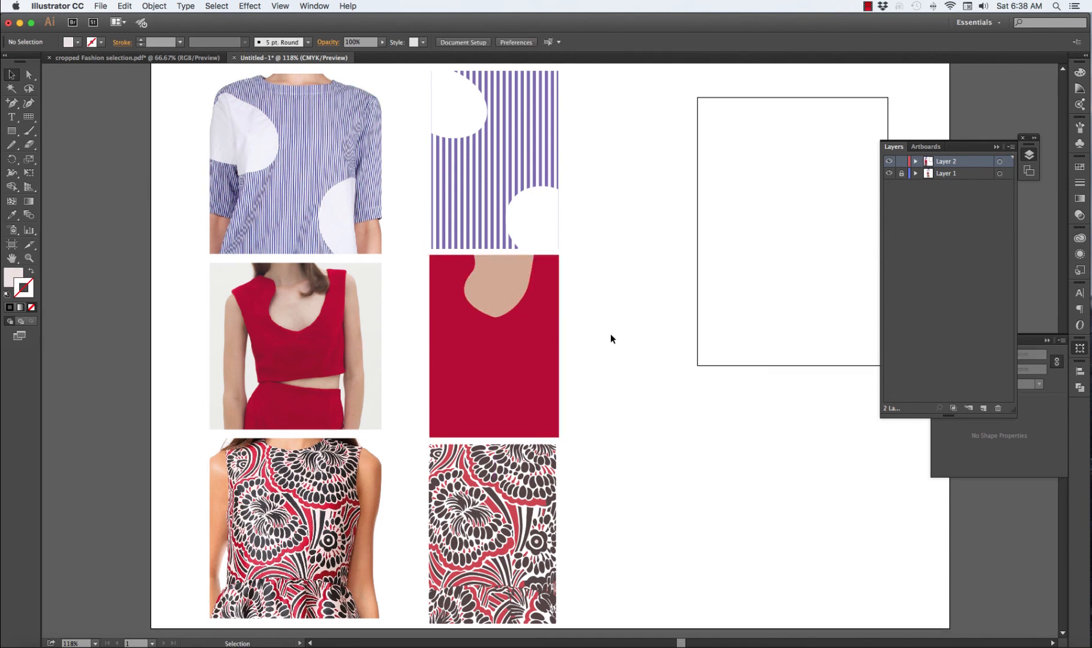